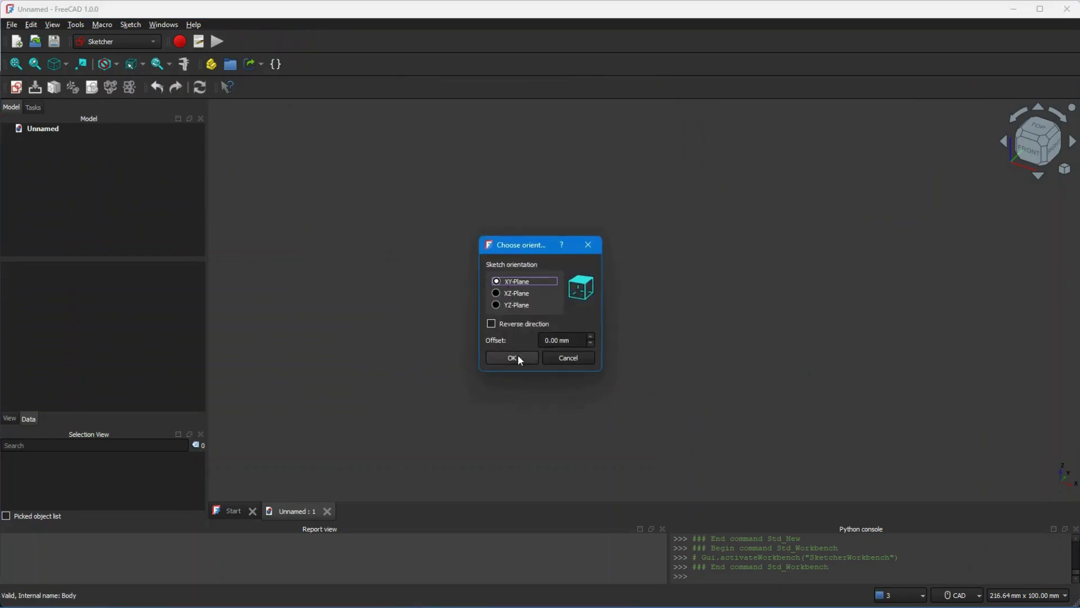
Create a sketch on the XY-Plane and draw a triangle centred at about (44, 21) mm with a corner at about (108, 33) mm.
{"action": "left_click", "coordinate": [518, 357]}
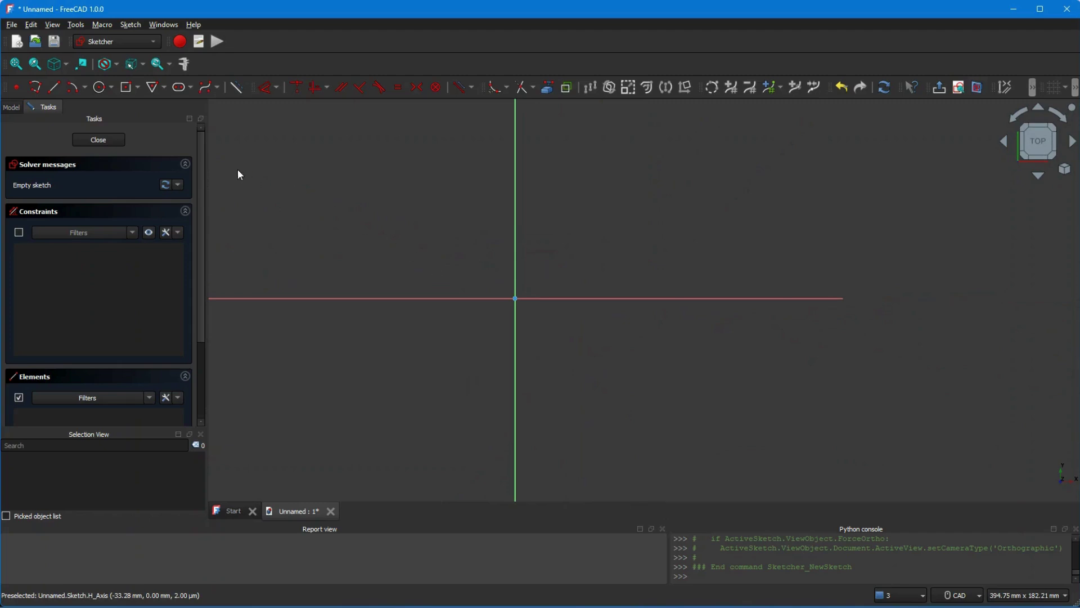
{"action": "left_click", "coordinate": [162, 88]}
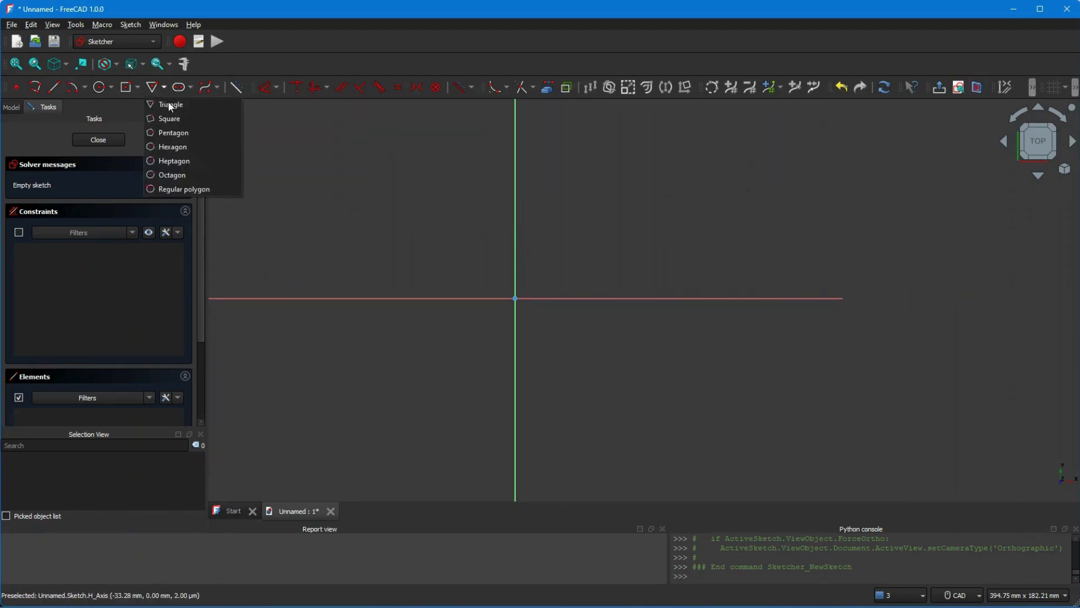
{"action": "left_click", "coordinate": [171, 105]}
{"action": "left_click", "coordinate": [613, 251]}
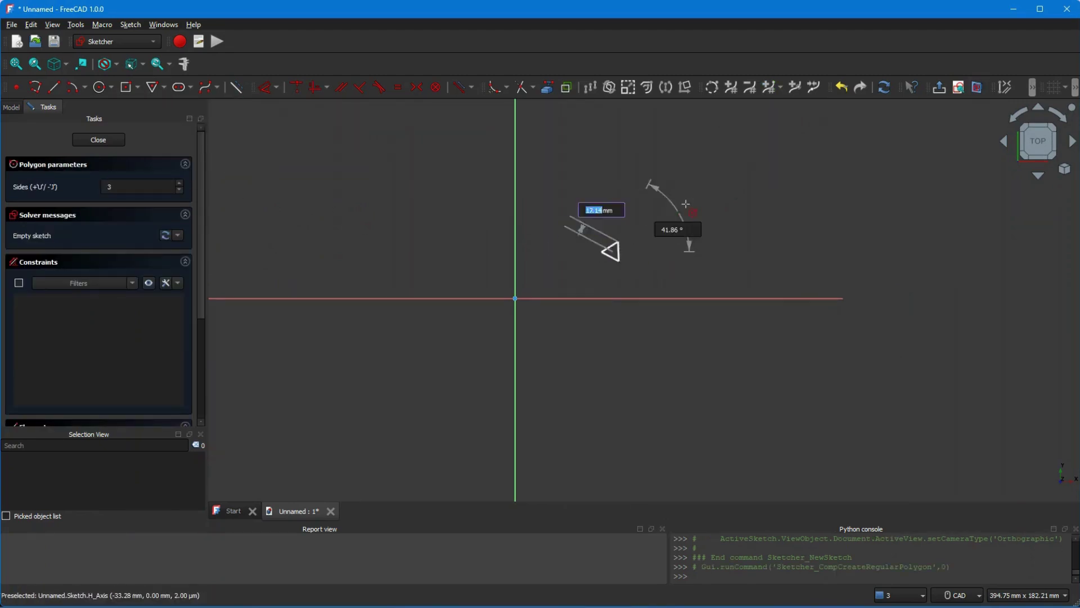
{"action": "left_click", "coordinate": [755, 225]}
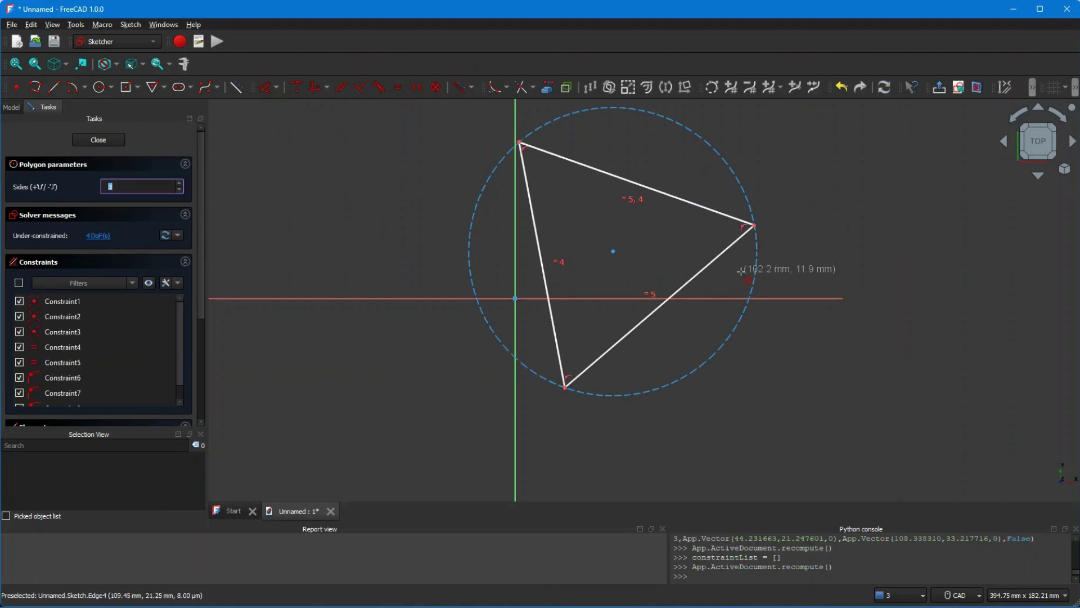
Move the triangle by its centre point to about (64, 69) mm, above and to the right of the origin.
{"action": "mouse_move", "coordinate": [741, 271]}
{"action": "middle_mouse_down"}
{"action": "mouse_move", "coordinate": [700, 328]}
{"action": "mouse_move", "coordinate": [685, 292]}
{"action": "middle_mouse_up"}
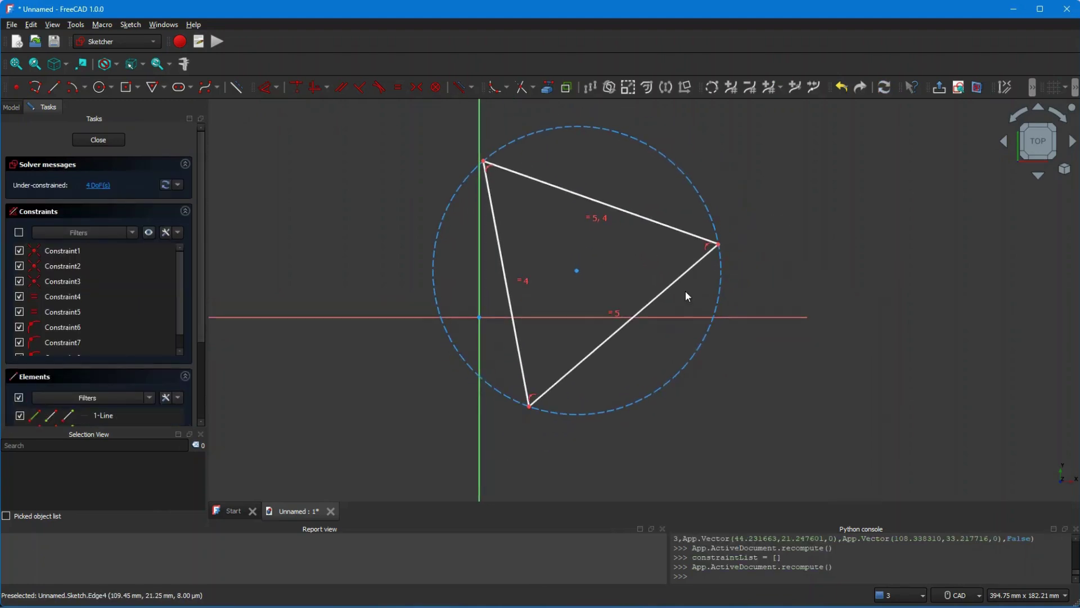
{"action": "left_click_drag", "start_coordinate": [577, 271], "coordinate": [626, 259]}
{"action": "scroll", "coordinate": [615, 289], "scroll_direction": "down", "scroll_amount": 2}
{"action": "middle_click_drag", "start_coordinate": [603, 283], "coordinate": [599, 263]}
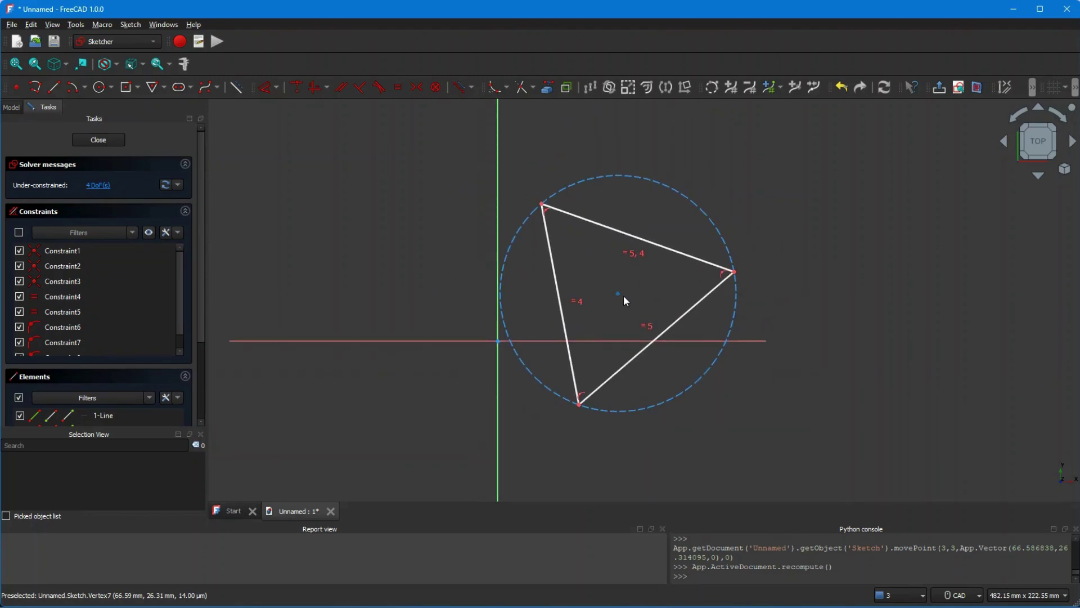
{"action": "left_click_drag", "start_coordinate": [620, 293], "coordinate": [615, 214]}
{"action": "middle_click_drag", "start_coordinate": [614, 214], "coordinate": [614, 252]}
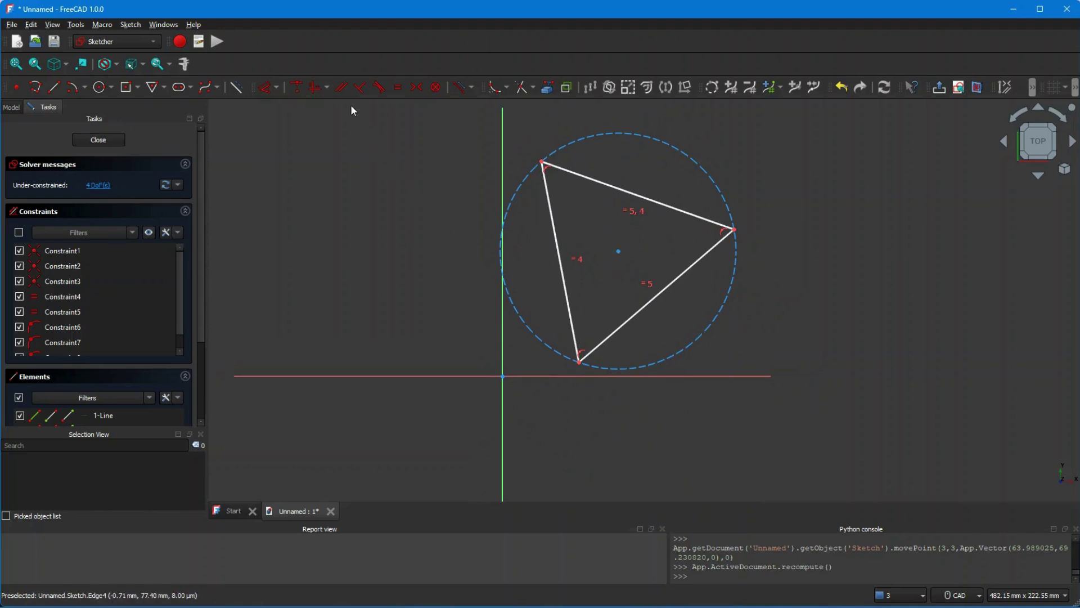
Constrain the triangle's left side vertical and move its centre to about (75, 98) mm, clear of both axes.
{"action": "left_click", "coordinate": [328, 89]}
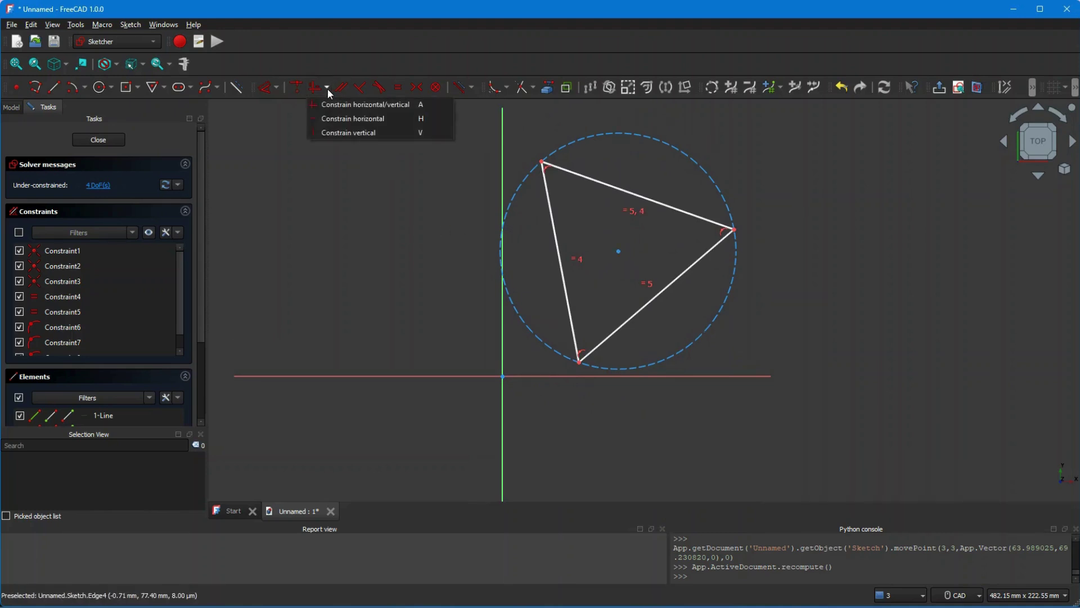
{"action": "left_click", "coordinate": [349, 133]}
{"action": "left_click", "coordinate": [553, 227]}
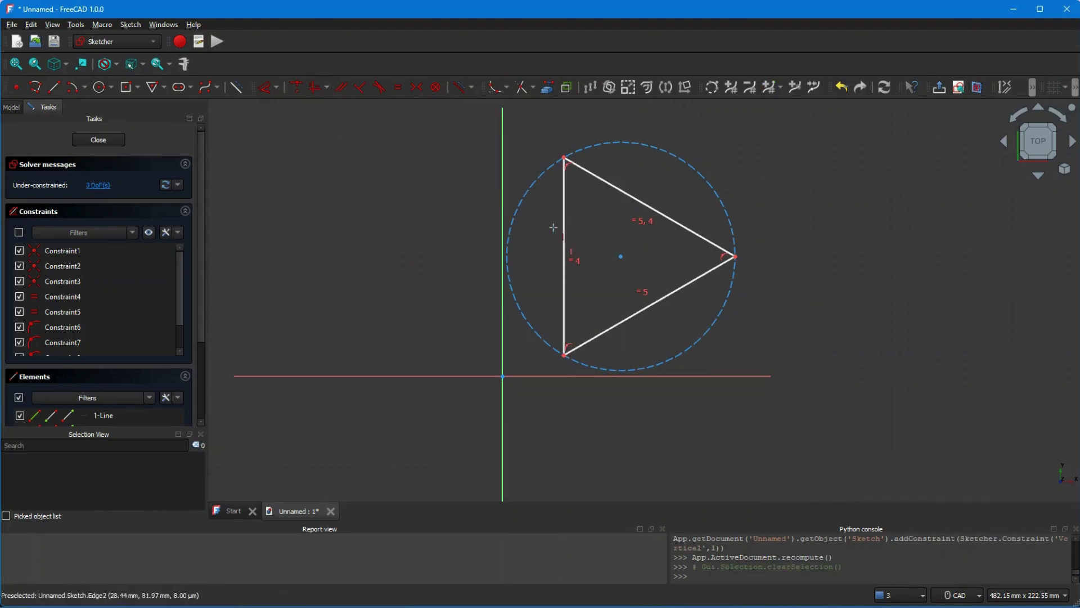
{"action": "left_click_drag", "start_coordinate": [622, 256], "coordinate": [638, 203]}
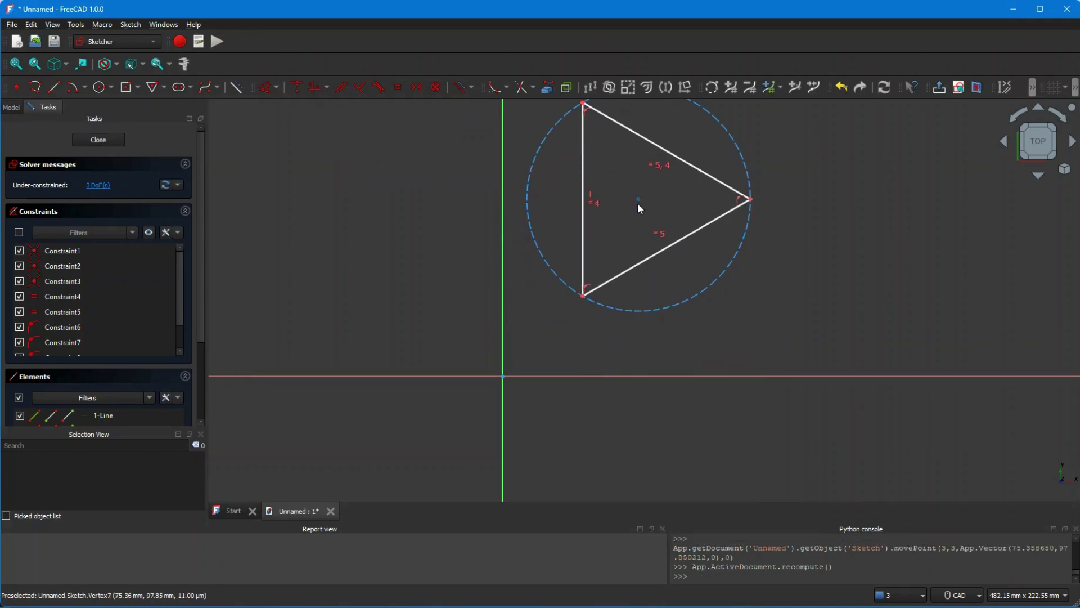
Make the triangle's lower-left corner coincident with the origin and pull its right corner inward to shrink the triangle.
{"action": "left_click", "coordinate": [296, 87]}
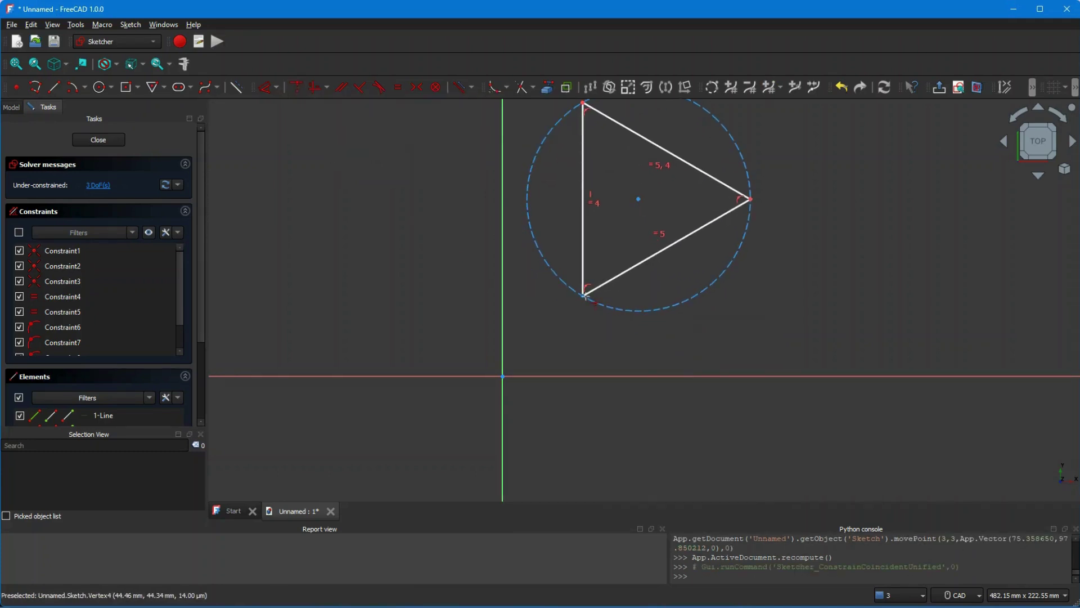
{"action": "left_click", "coordinate": [585, 295]}
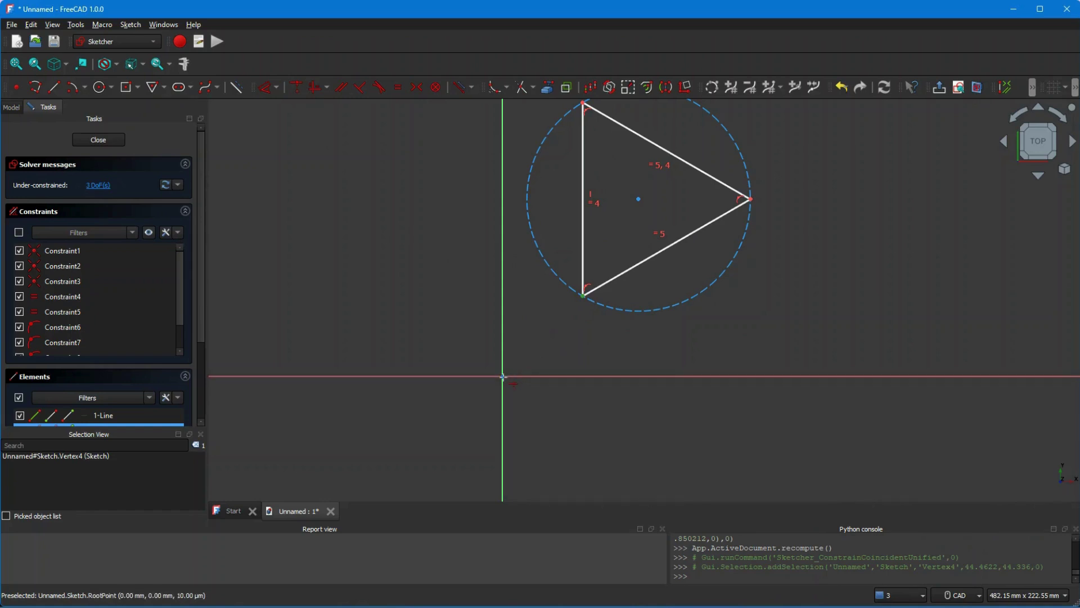
{"action": "left_click", "coordinate": [502, 377]}
{"action": "middle_click_drag", "start_coordinate": [553, 311], "coordinate": [552, 357]}
{"action": "scroll", "coordinate": [554, 356], "scroll_direction": "down", "scroll_amount": 2}
{"action": "scroll", "coordinate": [698, 312], "scroll_direction": "up", "scroll_amount": 5}
{"action": "left_click_drag", "start_coordinate": [804, 280], "coordinate": [706, 336]}
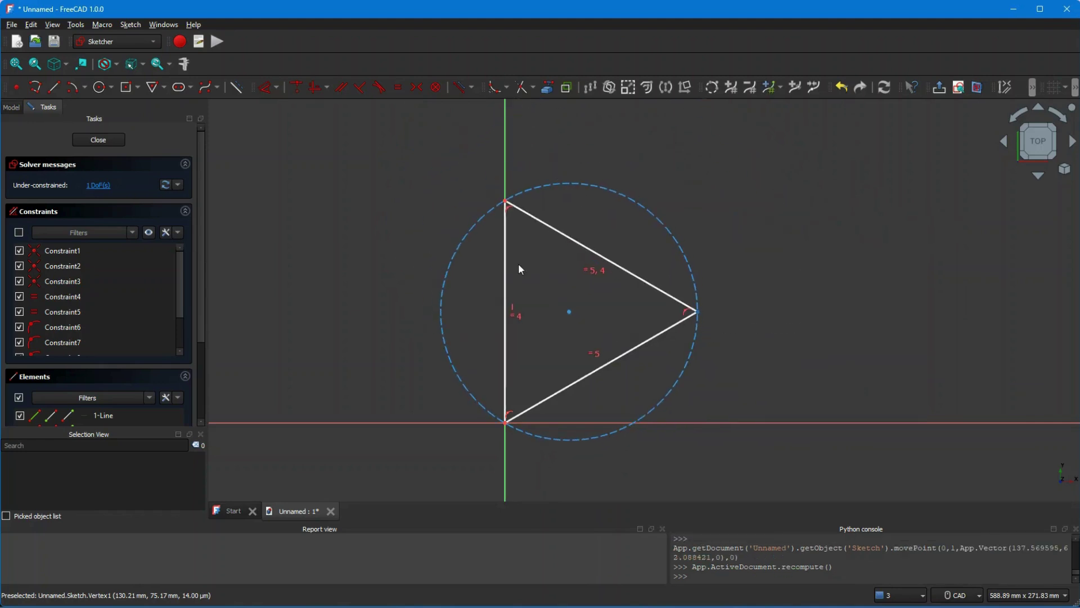
Dimension the triangle's vertical left side and set its length to 200 mm.
{"action": "left_click", "coordinate": [275, 92]}
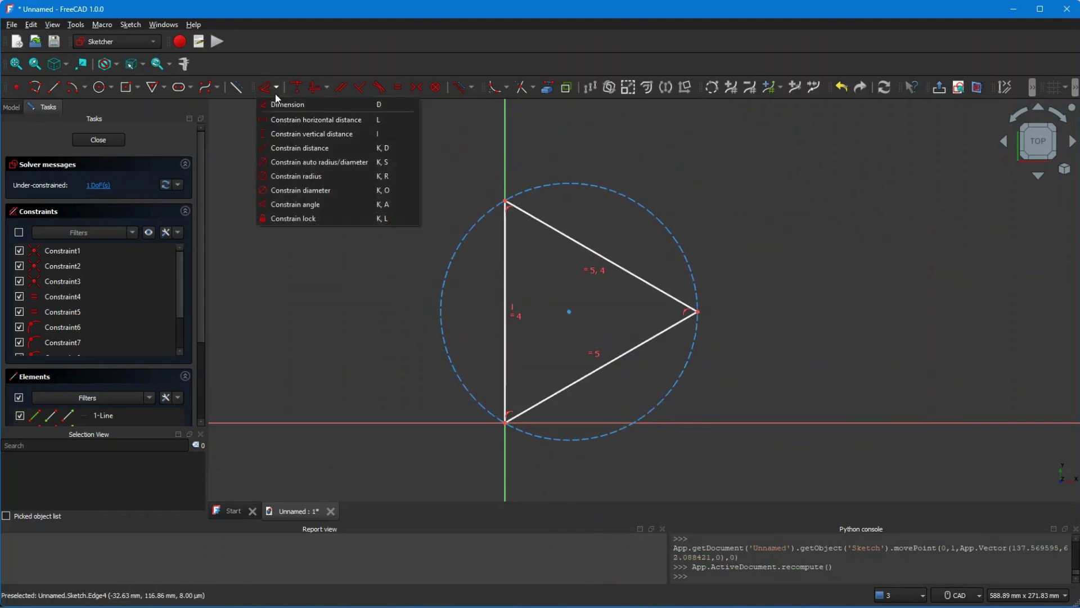
{"action": "left_click", "coordinate": [276, 103]}
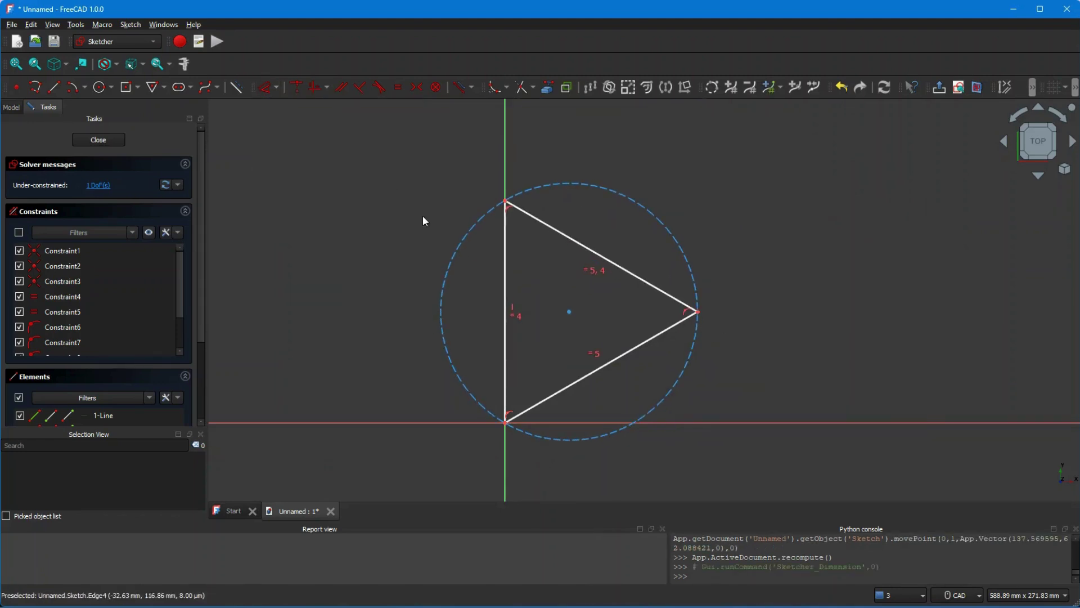
{"action": "left_click", "coordinate": [503, 256]}
{"action": "left_click", "coordinate": [424, 292]}
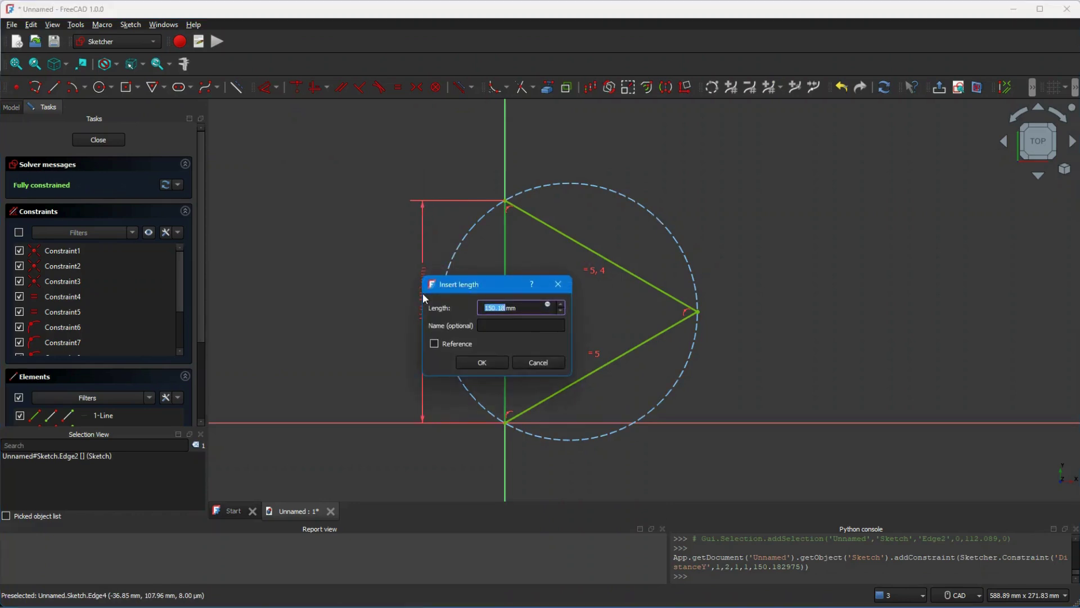
{"action": "type", "text": "200"}
{"action": "left_click", "coordinate": [450, 343]}
{"action": "left_click", "coordinate": [475, 362]}
{"action": "scroll", "coordinate": [460, 334], "scroll_direction": "down", "scroll_amount": 3}
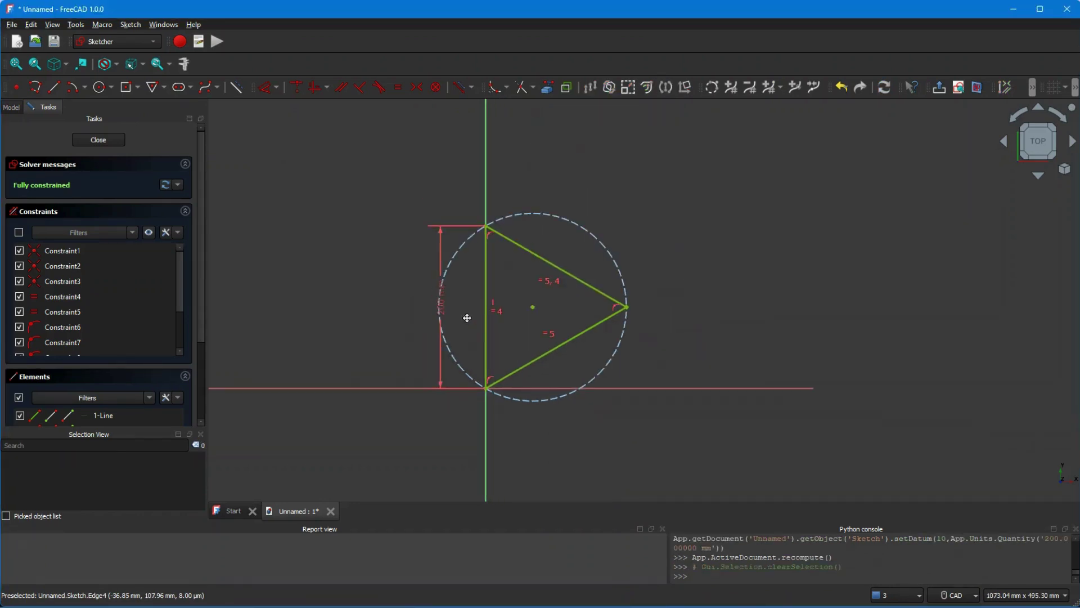
{"action": "scroll", "coordinate": [476, 297], "scroll_direction": "up", "scroll_amount": 2}
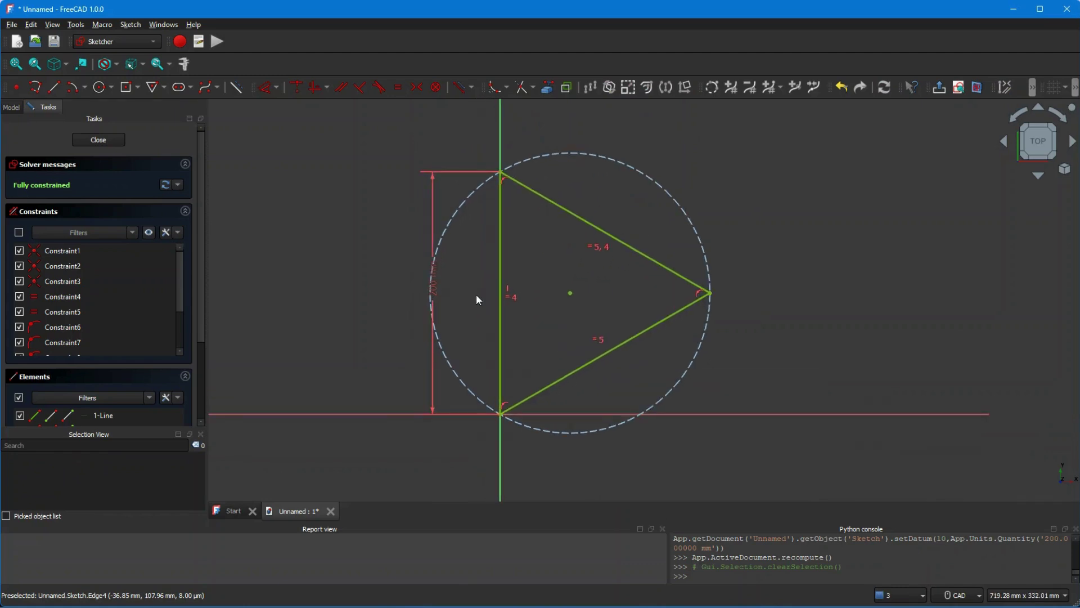
Offset the triangle's three sides inward to create a smaller triangle inside it.
{"action": "scroll", "coordinate": [202, 242], "scroll_direction": "down", "scroll_amount": 3}
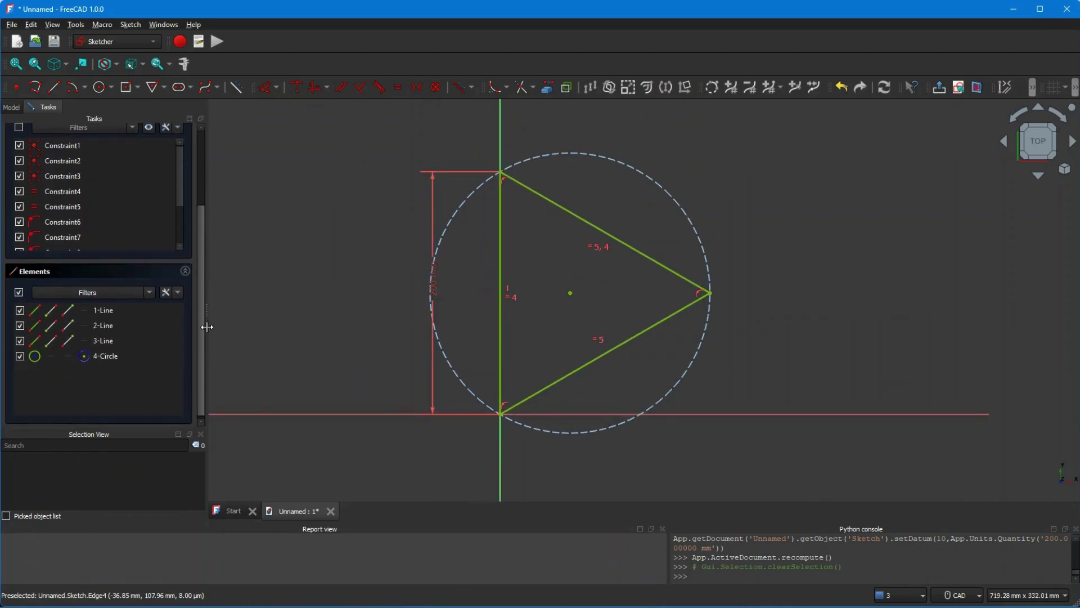
{"action": "left_click", "coordinate": [103, 315]}
{"action": "left_click", "coordinate": [102, 311]}
{"action": "left_click", "coordinate": [103, 323]}
{"action": "left_click", "coordinate": [104, 339]}
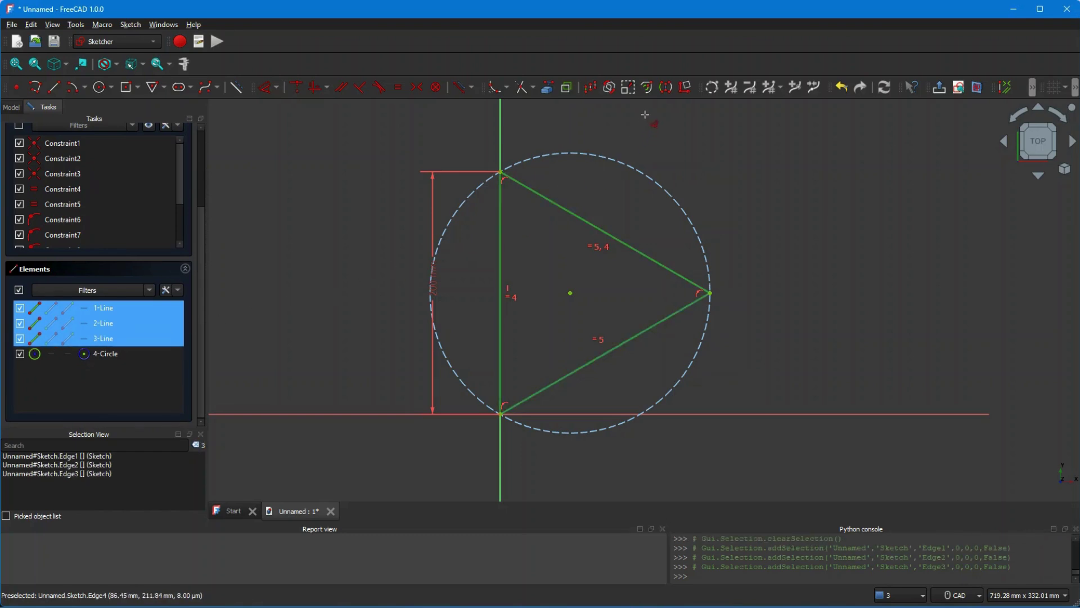
{"action": "left_click", "coordinate": [648, 88]}
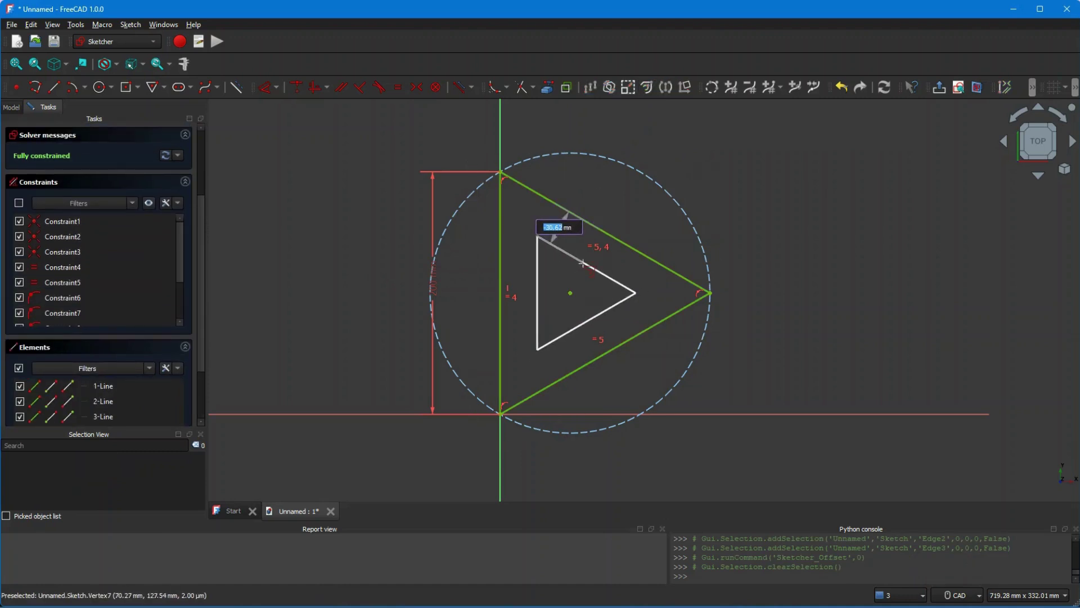
{"action": "key", "text": "BackSpace"}
{"action": "key", "text": "Return"}
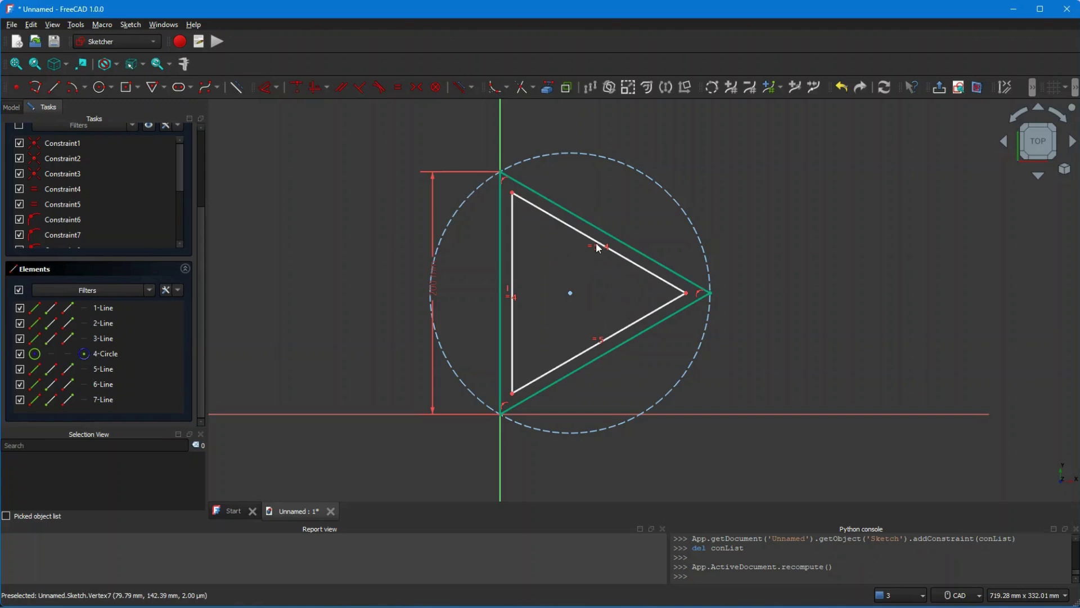
Draw a line from the outer triangle's top corner up to the right, and another from its right corner up to about (179, 280) mm.
{"action": "scroll", "coordinate": [586, 266], "scroll_direction": "down", "scroll_amount": 3}
{"action": "middle_click_drag", "start_coordinate": [558, 278], "coordinate": [560, 253]}
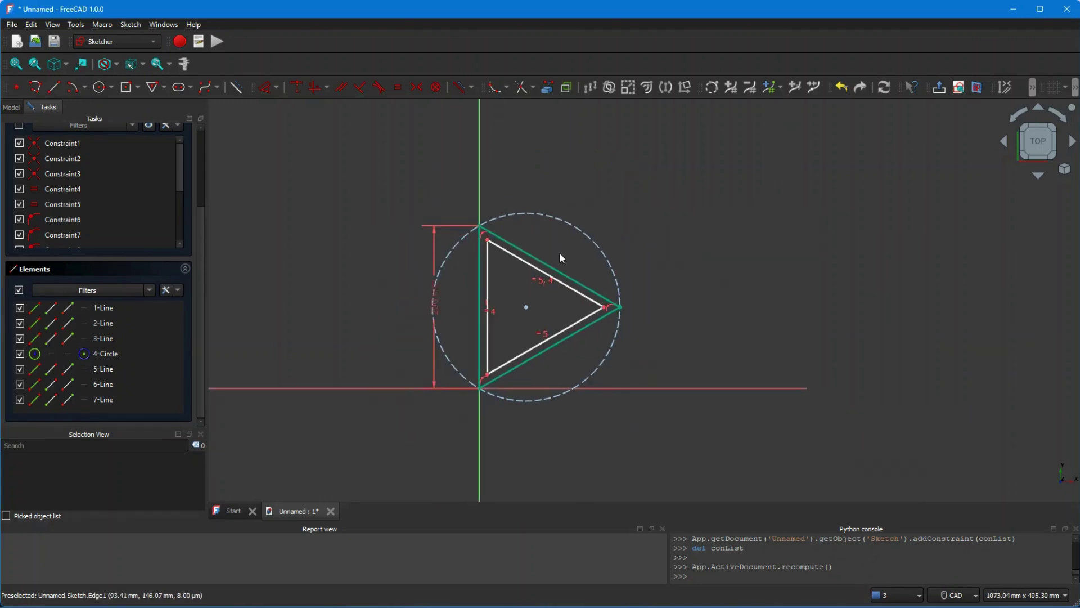
{"action": "left_click", "coordinate": [57, 89]}
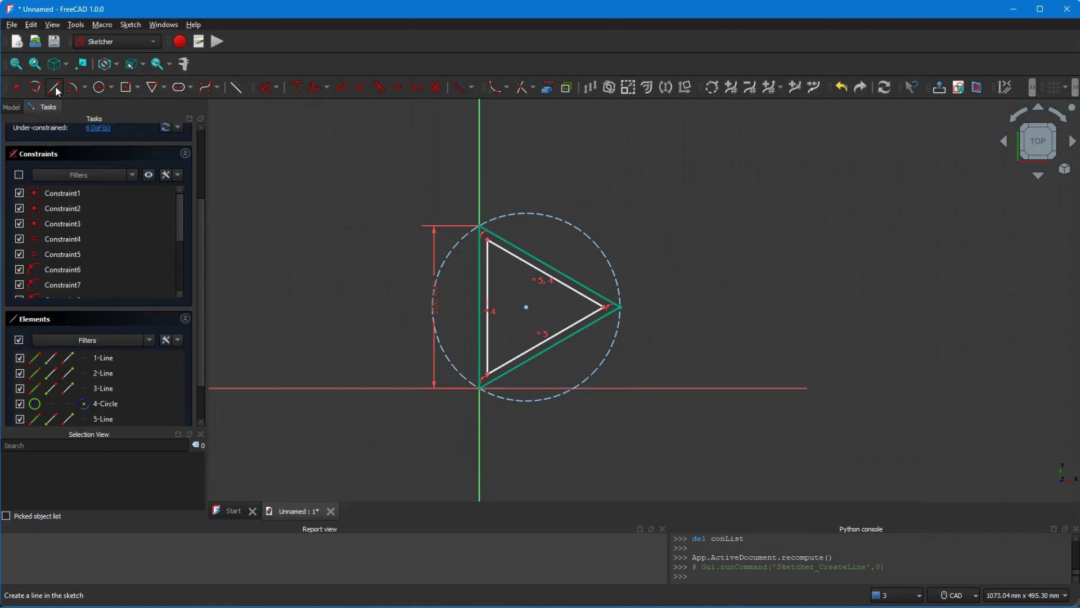
{"action": "left_click", "coordinate": [480, 226]}
{"action": "left_click", "coordinate": [655, 124]}
{"action": "middle_click_drag", "start_coordinate": [649, 210], "coordinate": [647, 281]}
{"action": "left_click", "coordinate": [620, 378]}
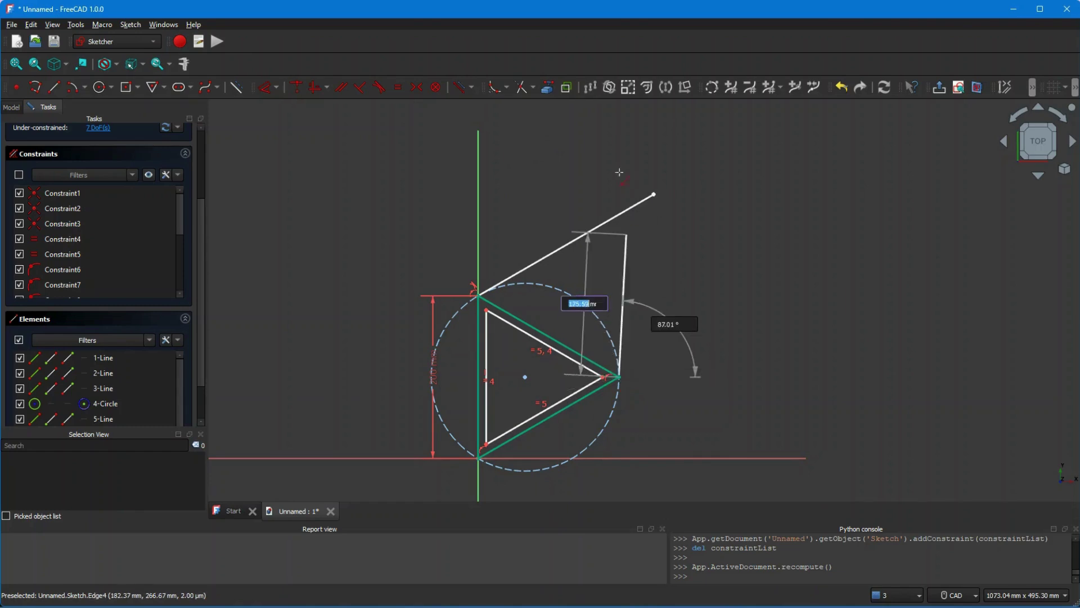
{"action": "middle_click_drag", "start_coordinate": [532, 193], "coordinate": [532, 168]}
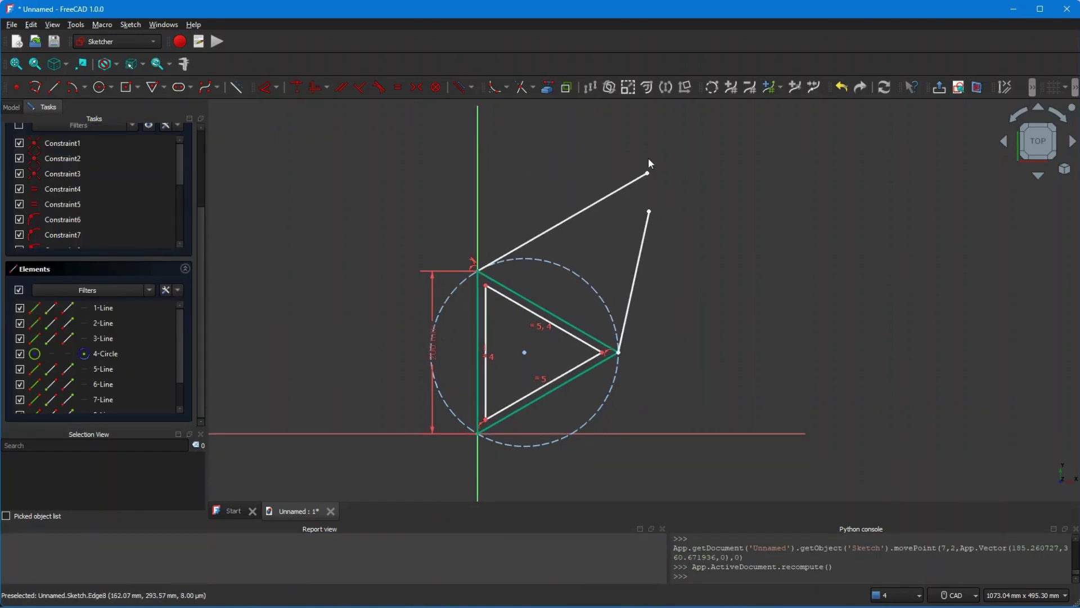
{"action": "left_click_drag", "start_coordinate": [650, 170], "coordinate": [623, 206]}
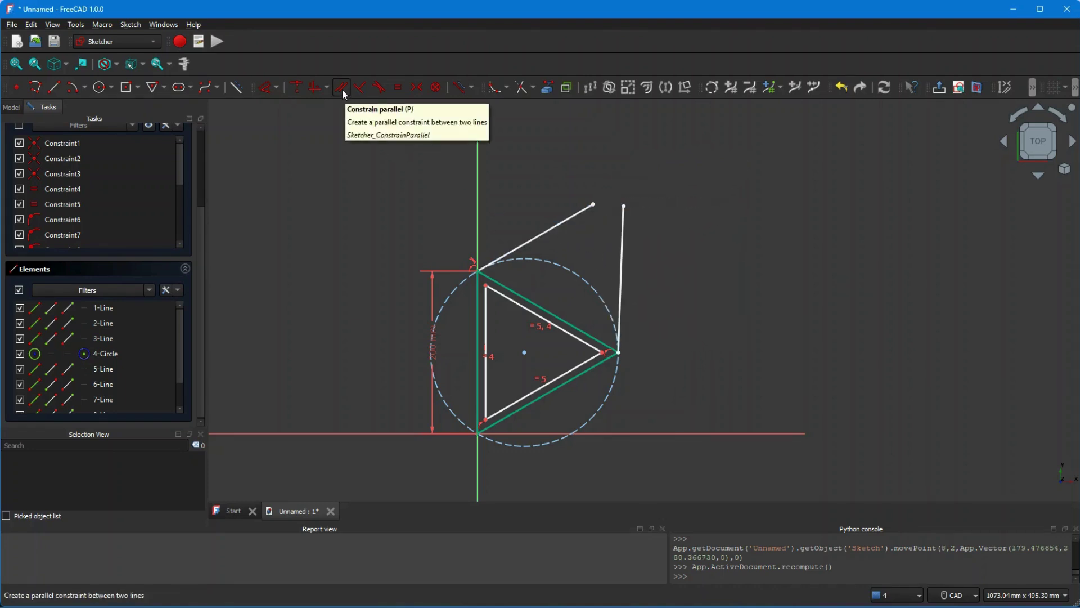
Constrain the slanted line from the top corner parallel to the outer triangle's lower-right side.
{"action": "left_click", "coordinate": [342, 89]}
{"action": "left_click", "coordinate": [562, 223]}
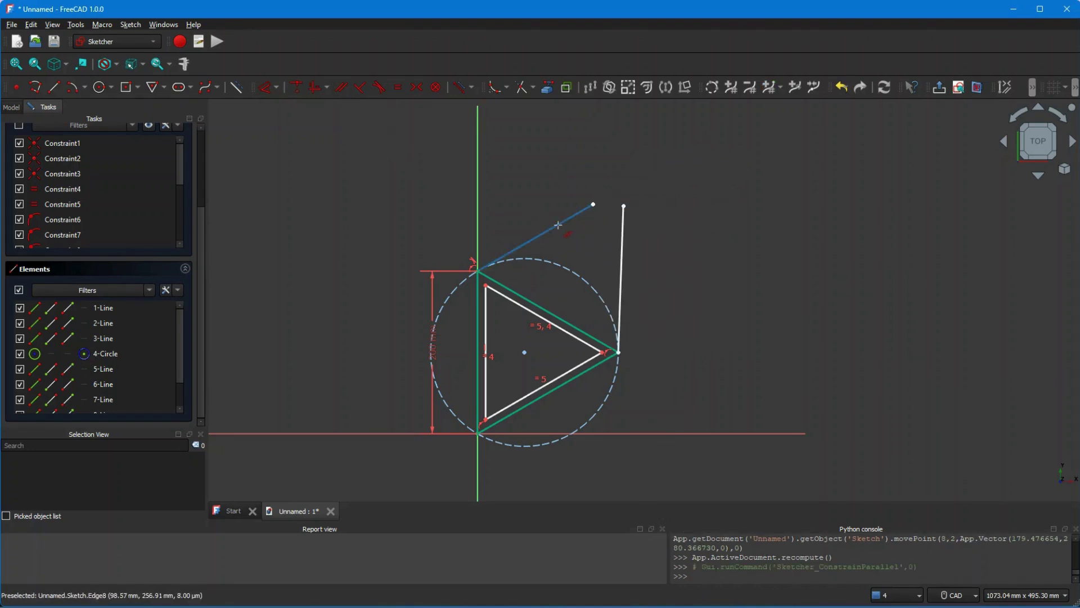
{"action": "left_click", "coordinate": [576, 389]}
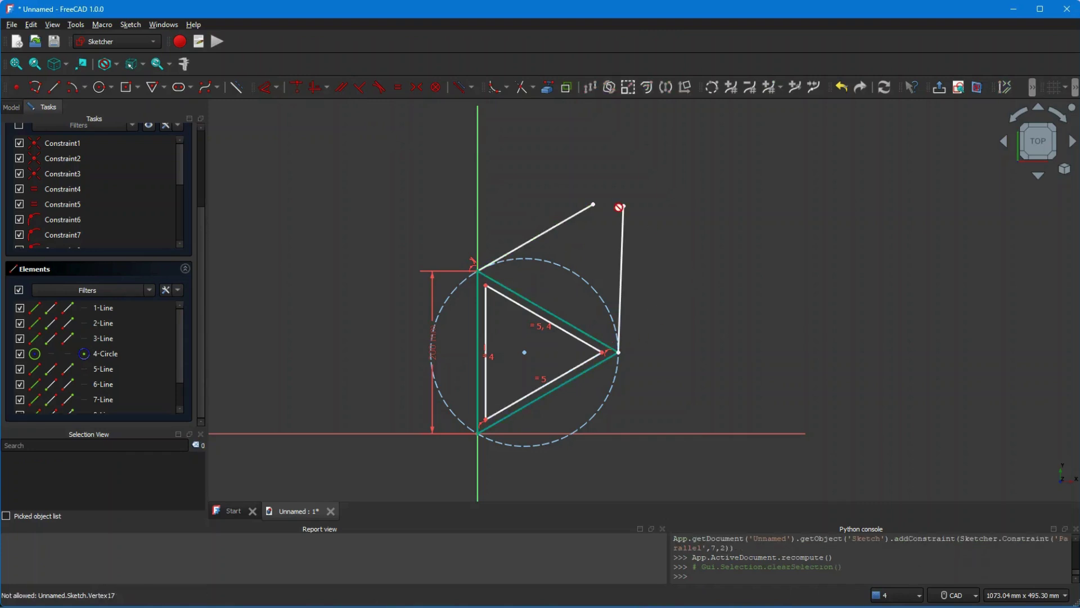
{"action": "key", "text": "Escape"}
{"action": "mouse_move", "coordinate": [594, 203]}
{"action": "left_mouse_down"}
{"action": "mouse_move", "coordinate": [692, 176]}
{"action": "mouse_move", "coordinate": [597, 201]}
{"action": "left_mouse_up"}
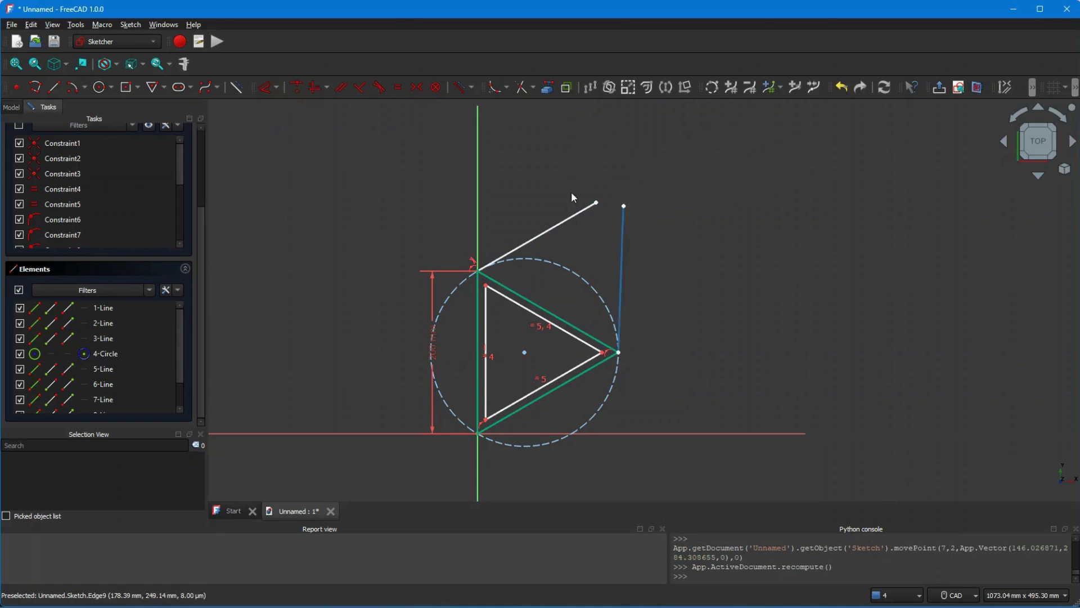
Constrain the upright line rising beside the outer triangle's right corner to be vertical.
{"action": "left_click", "coordinate": [327, 88]}
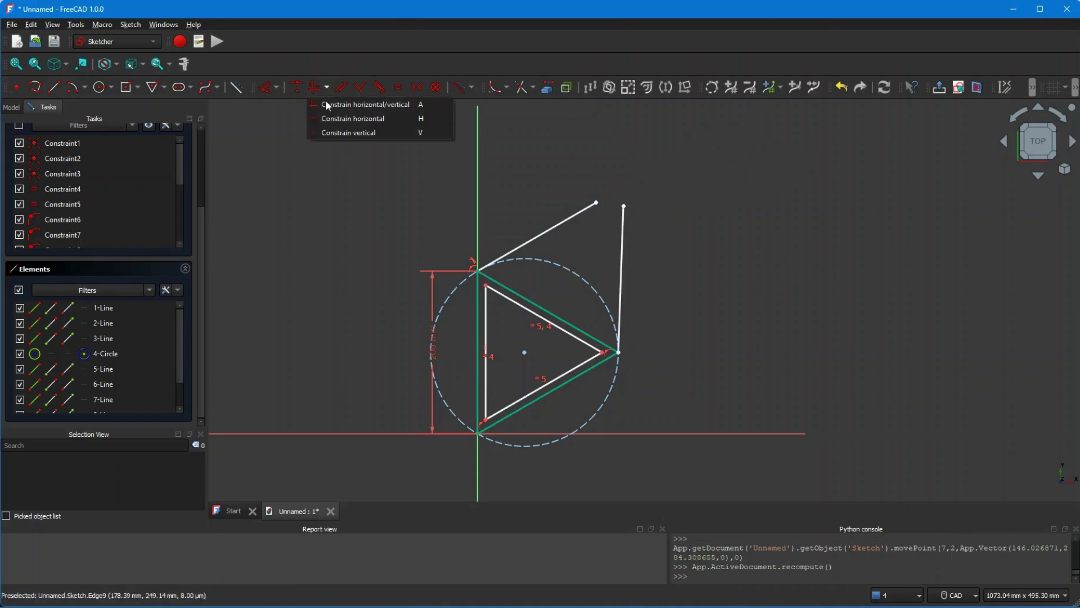
{"action": "left_click", "coordinate": [349, 133]}
{"action": "left_click", "coordinate": [623, 248]}
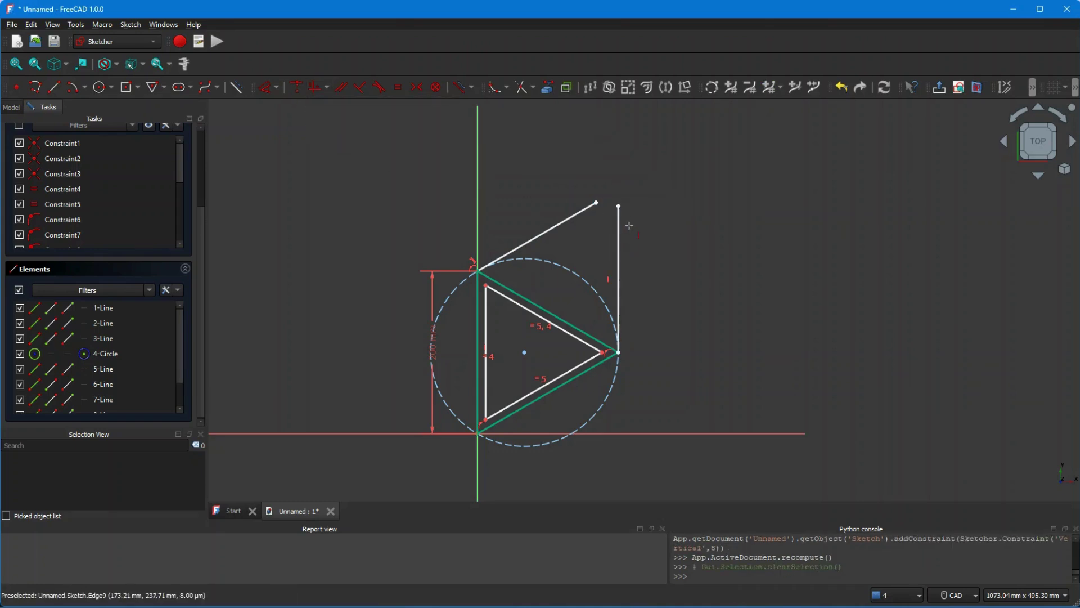
Make the upper endpoints of the vertical line and the slanted line coincident.
{"action": "left_click", "coordinate": [296, 88]}
{"action": "left_click", "coordinate": [620, 205]}
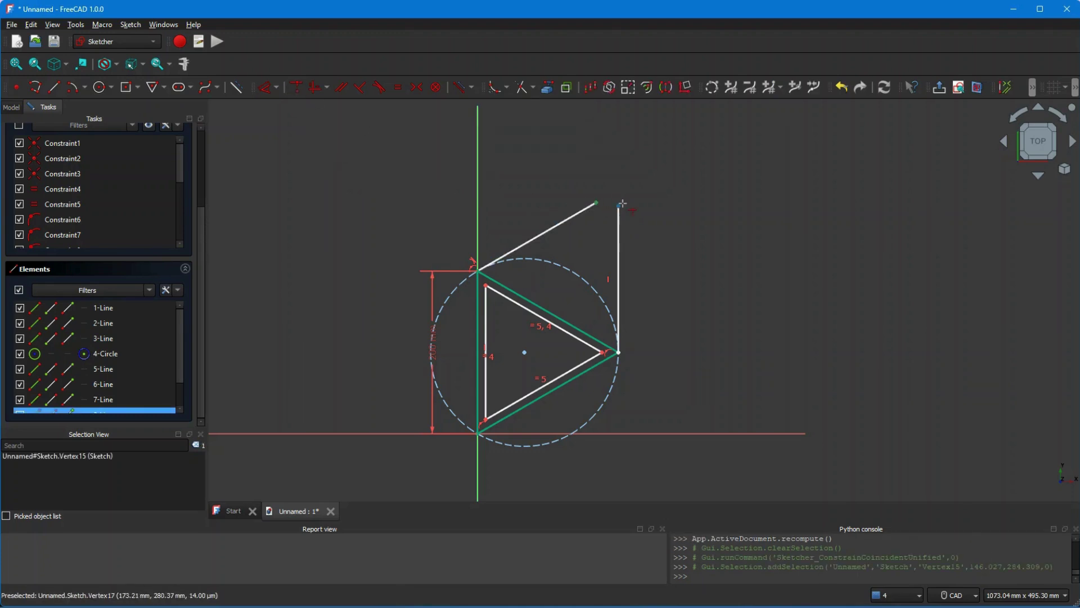
{"action": "left_click", "coordinate": [597, 203]}
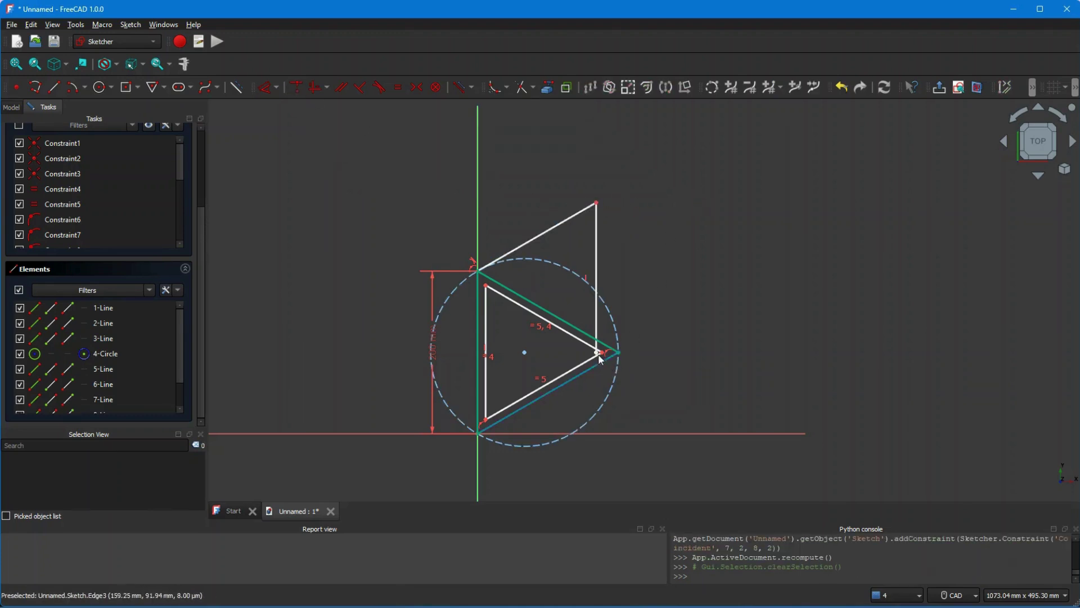
{"action": "scroll", "coordinate": [599, 356], "scroll_direction": "up", "scroll_amount": 5}
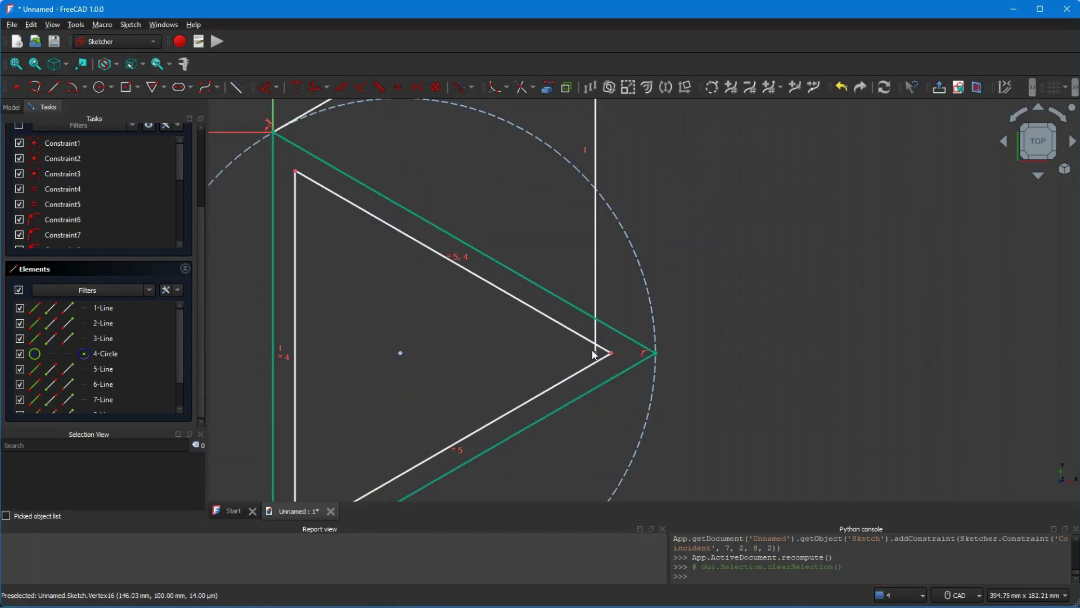
Make the vertical line's lower endpoint coincident with the outer triangle's right corner.
{"action": "left_click_drag", "start_coordinate": [599, 358], "coordinate": [676, 310]}
{"action": "scroll", "coordinate": [676, 310], "scroll_direction": "down", "scroll_amount": 3}
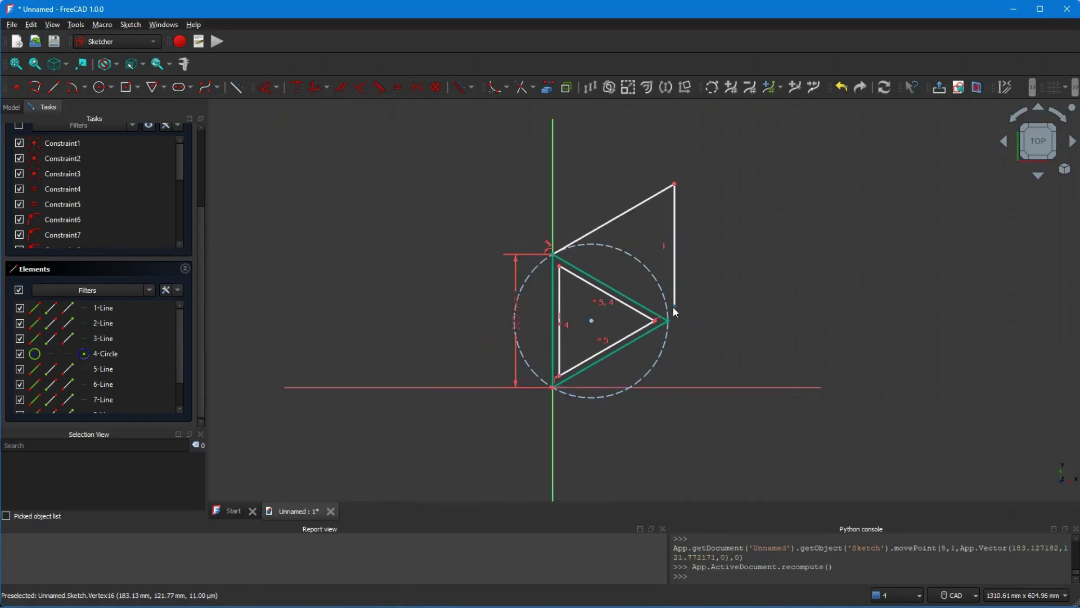
{"action": "left_click", "coordinate": [292, 90]}
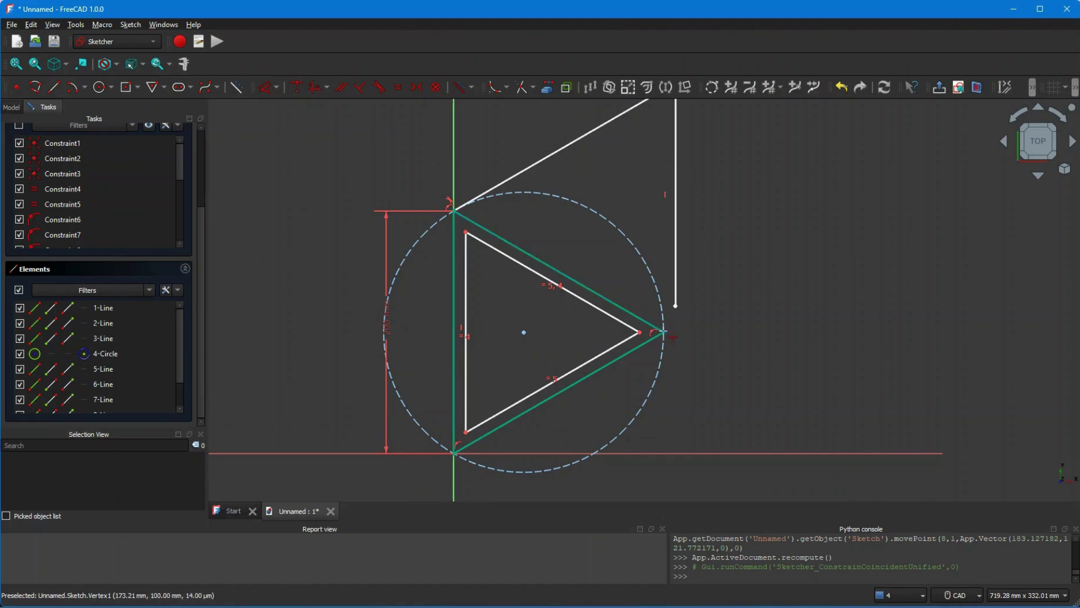
{"action": "left_click", "coordinate": [664, 332]}
{"action": "left_click", "coordinate": [674, 305]}
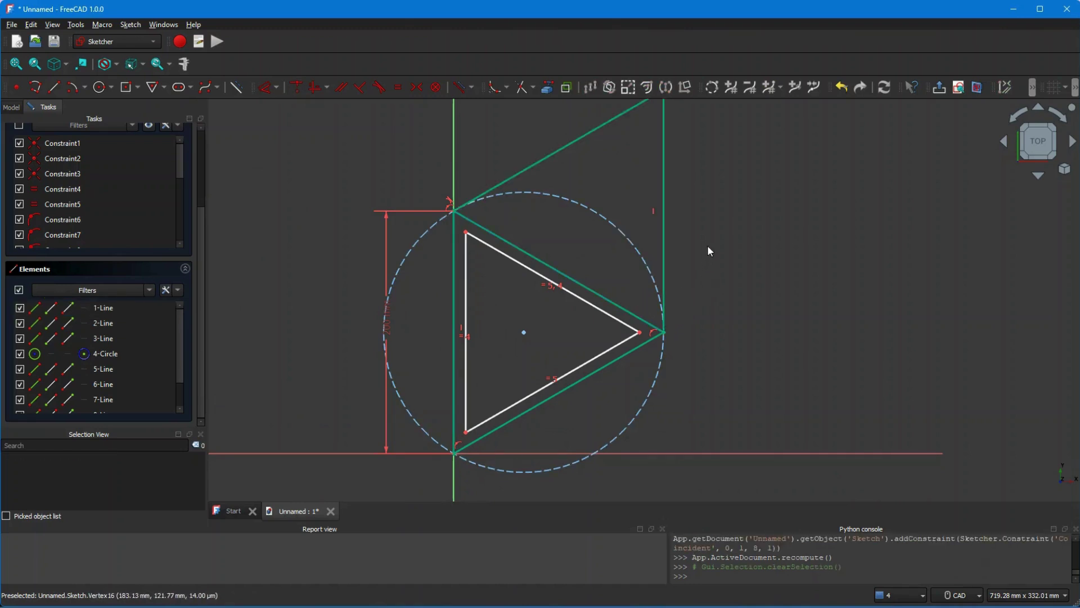
{"action": "scroll", "coordinate": [694, 297], "scroll_direction": "down", "scroll_amount": 4}
{"action": "scroll", "coordinate": [664, 287], "scroll_direction": "up", "scroll_amount": 2}
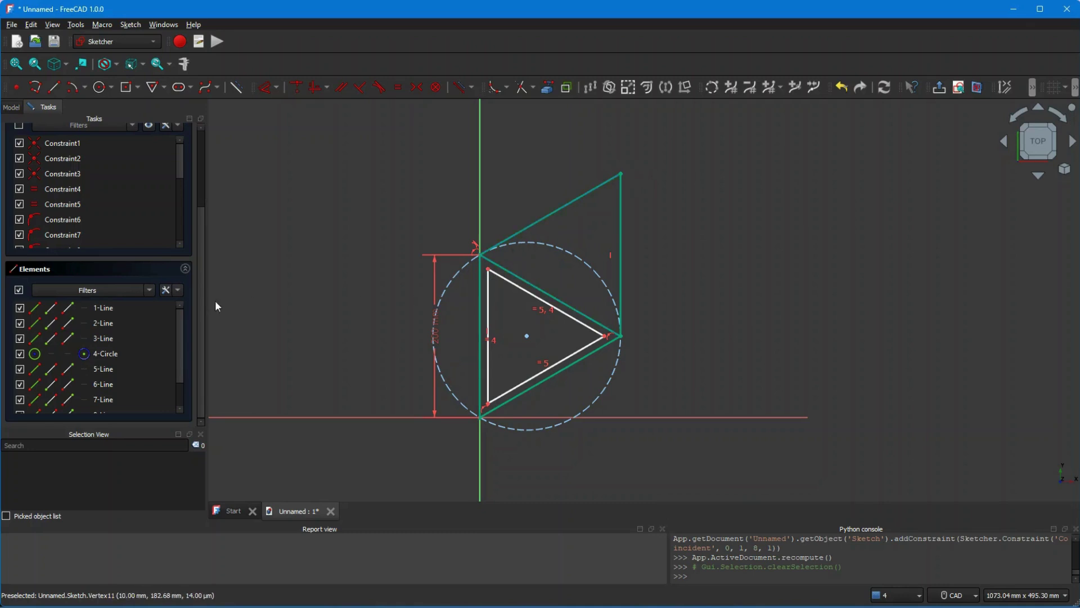
Offset the two upper lines and the shared diagonal edge by -10 mm to form a triangle inside the upper section.
{"action": "scroll", "coordinate": [177, 319], "scroll_direction": "down", "scroll_amount": 1}
{"action": "left_click", "coordinate": [101, 401]}
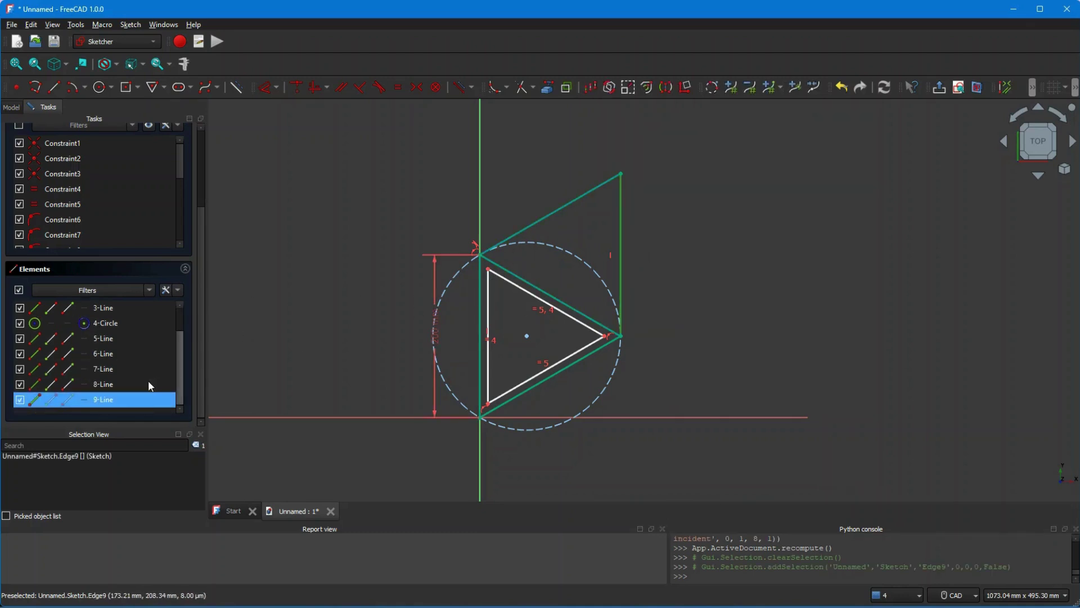
{"action": "left_click", "coordinate": [120, 382]}
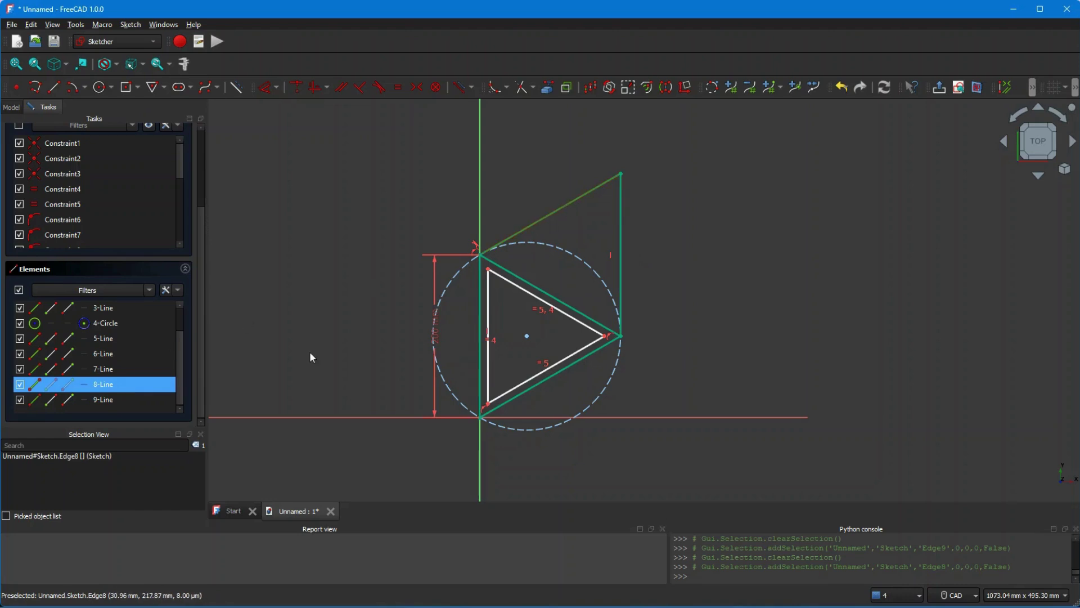
{"action": "left_click", "coordinate": [147, 401], "text": "ctrl"}
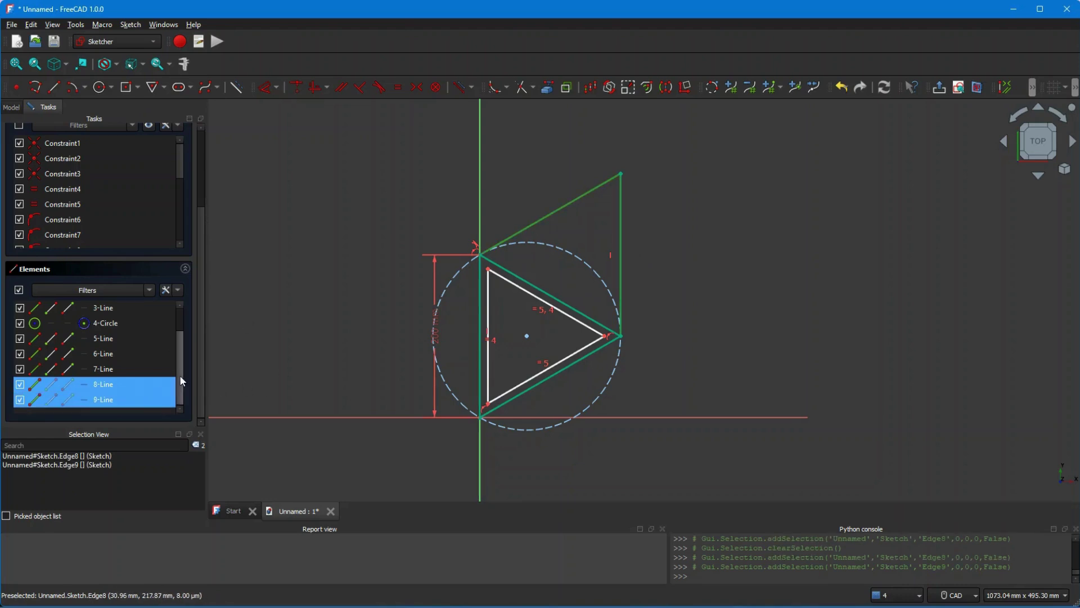
{"action": "left_click_drag", "start_coordinate": [180, 375], "coordinate": [180, 337]}
{"action": "left_click", "coordinate": [106, 311], "text": "ctrl"}
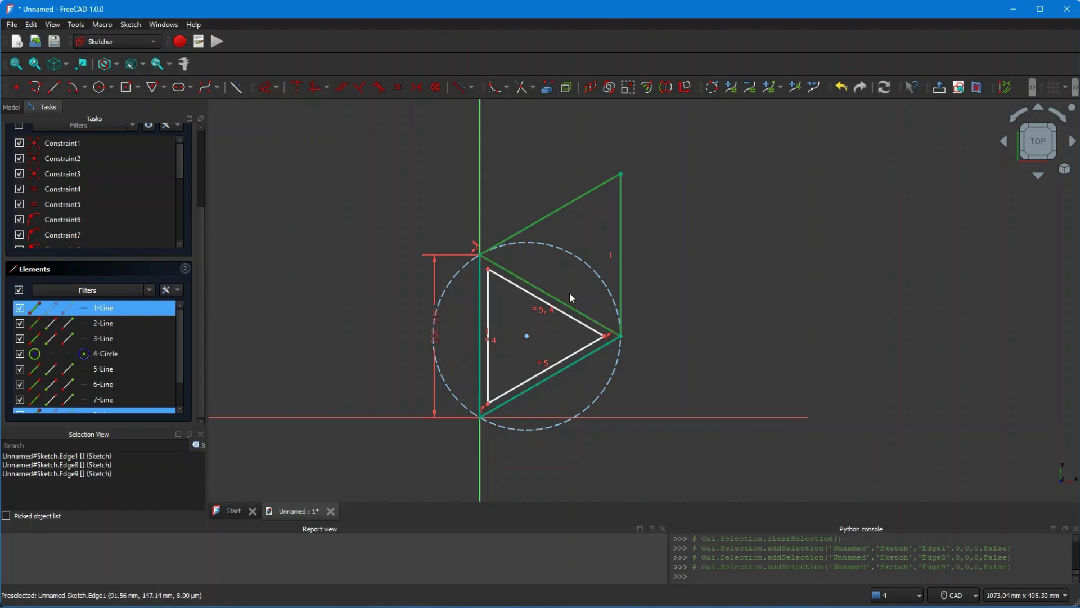
{"action": "left_click", "coordinate": [645, 89]}
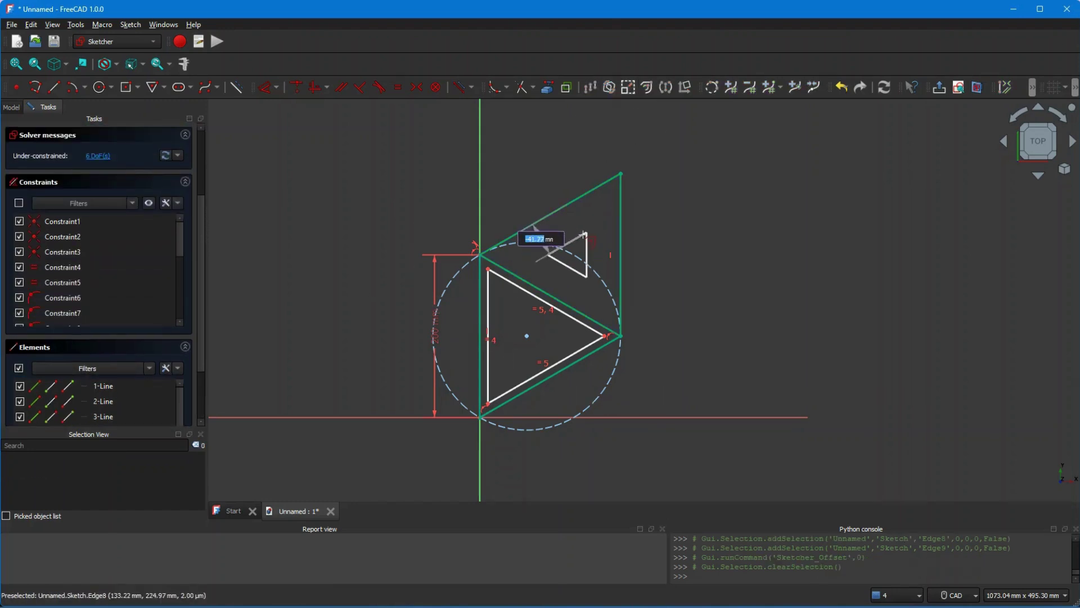
{"action": "type", "text": "-"}
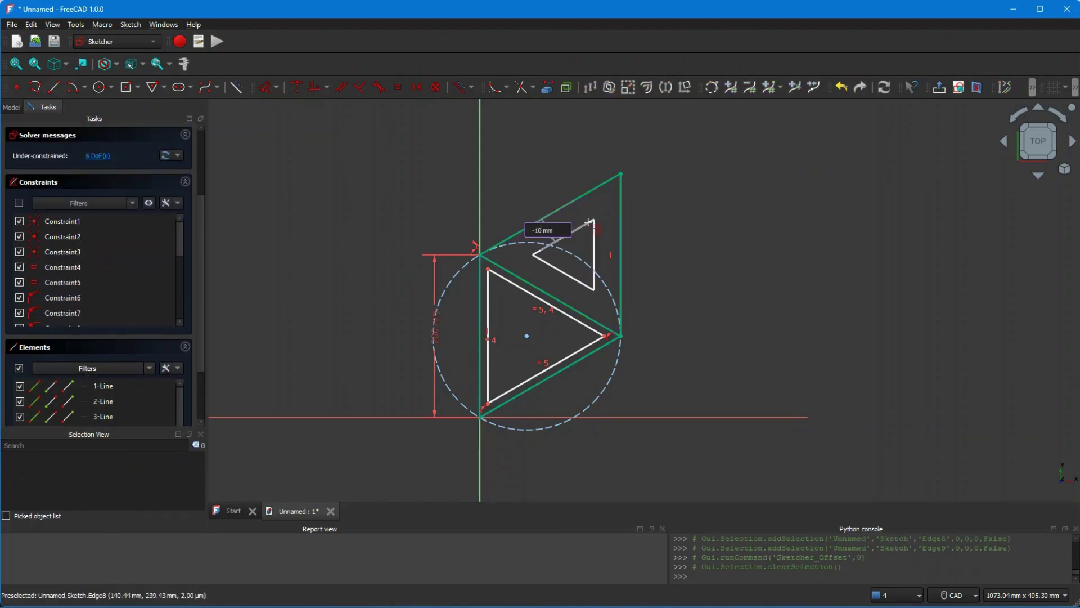
{"action": "type", "text": "10"}
{"action": "key", "text": "Return"}
{"action": "right_click", "coordinate": [588, 222]}
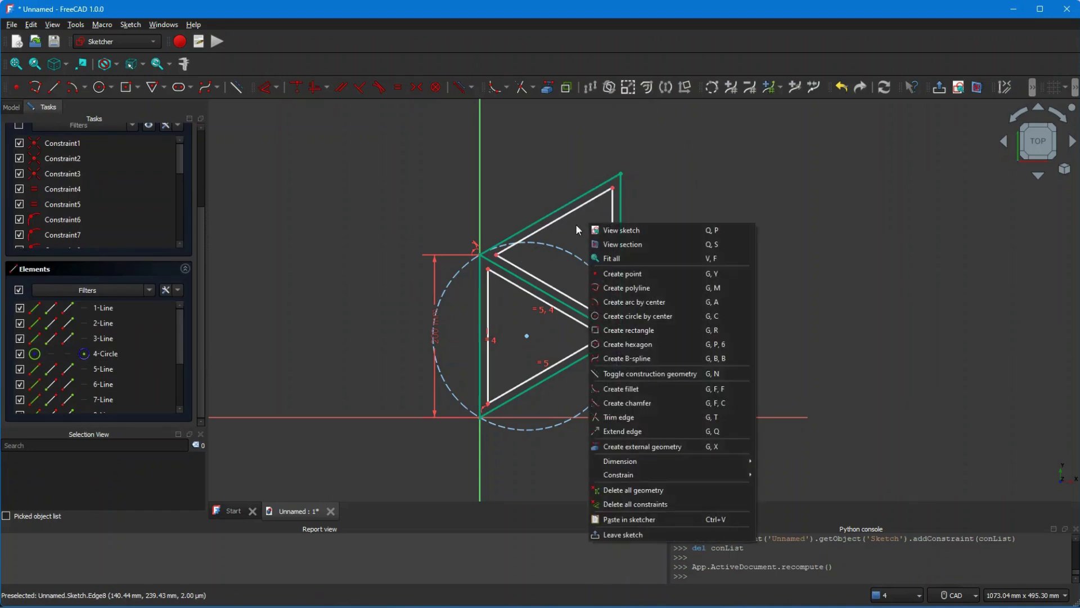
{"action": "left_click", "coordinate": [390, 221]}
{"action": "middle_click_drag", "start_coordinate": [390, 222], "coordinate": [380, 189]}
{"action": "scroll", "coordinate": [424, 214], "scroll_direction": "up", "scroll_amount": 3}
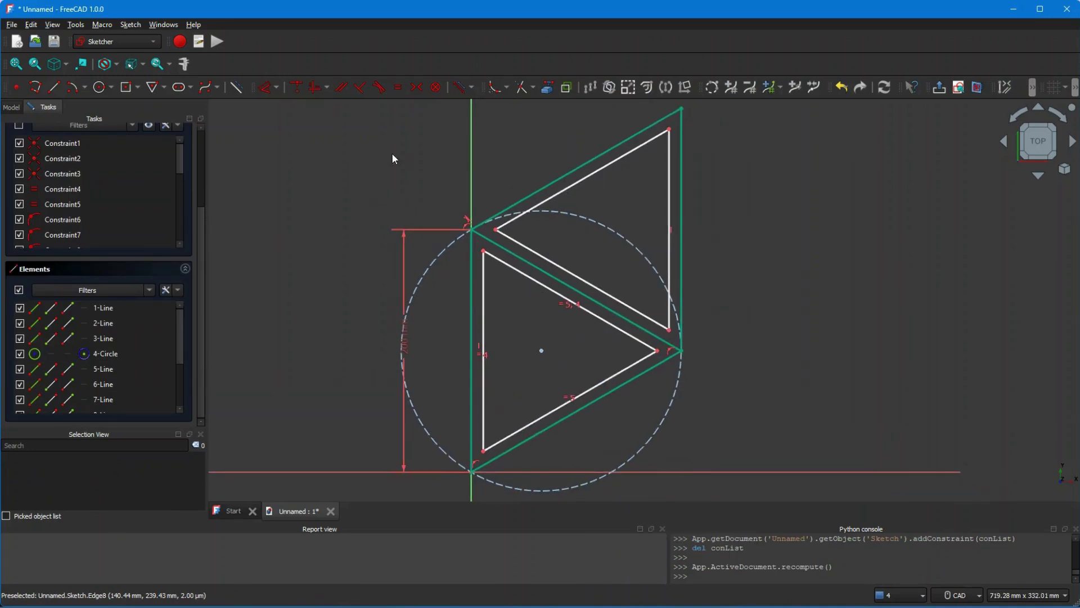
Trim away the outer diagonal edge shared by the lower and upper triangles.
{"action": "left_click", "coordinate": [526, 90]}
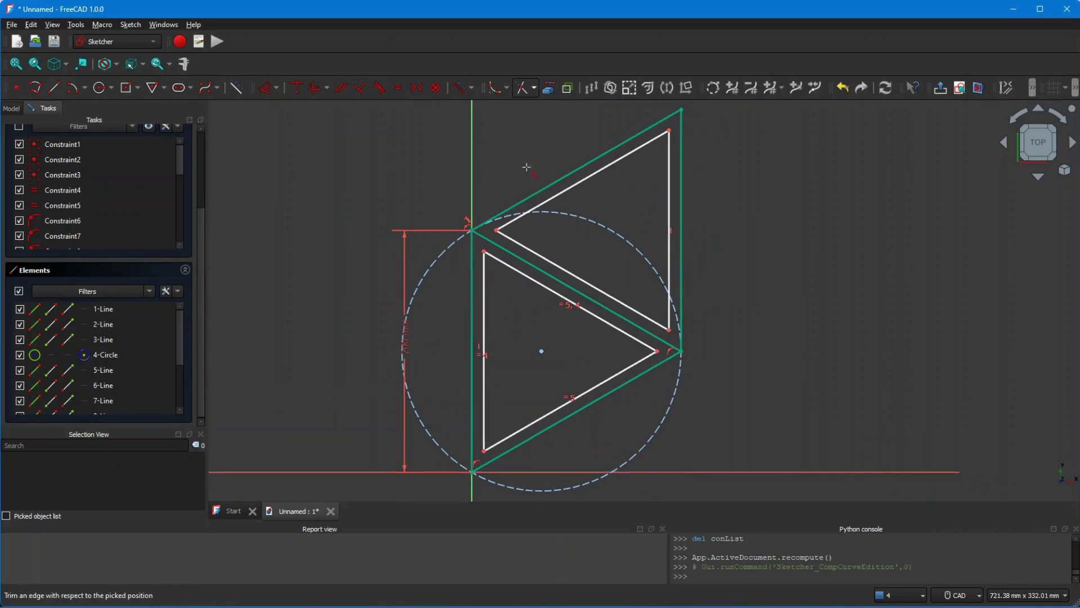
{"action": "left_click", "coordinate": [518, 258]}
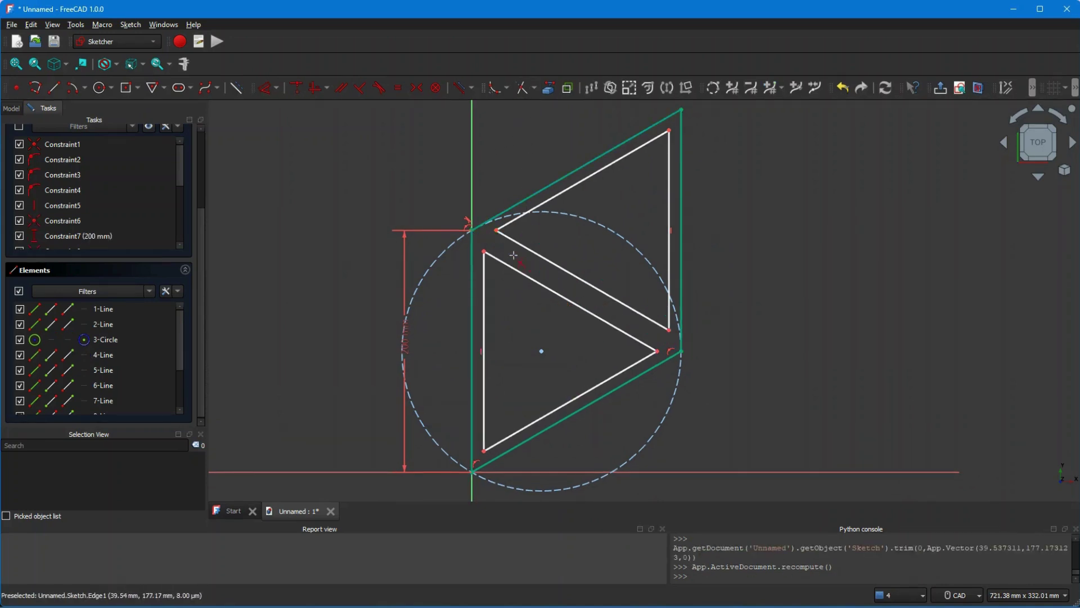
{"action": "scroll", "coordinate": [481, 180], "scroll_direction": "down", "scroll_amount": 3}
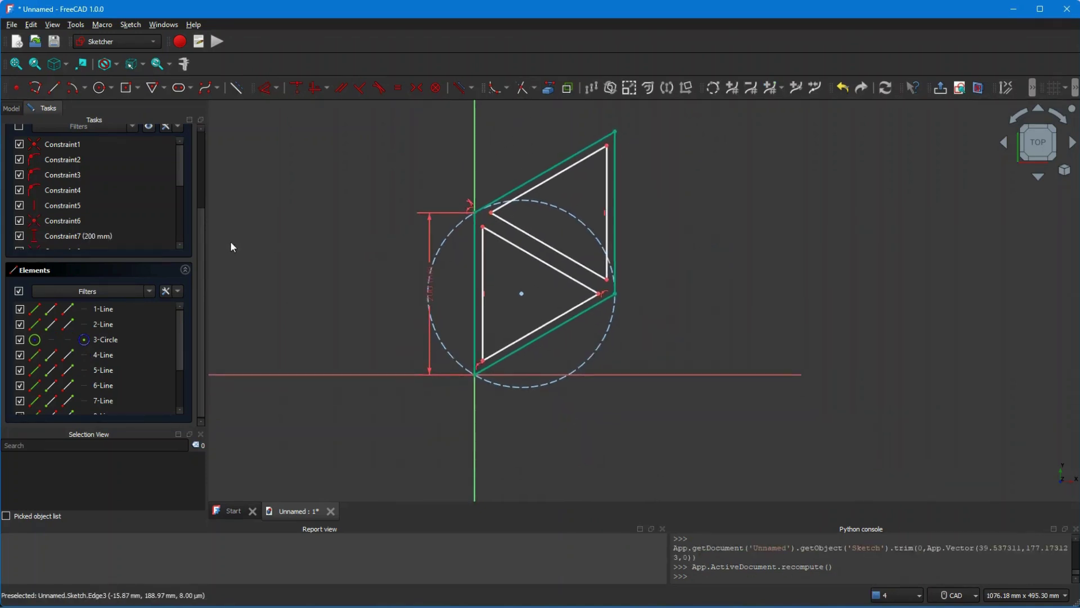
Close the sketch and view the rhombus profile from the top.
{"action": "left_click_drag", "start_coordinate": [201, 246], "coordinate": [203, 163]}
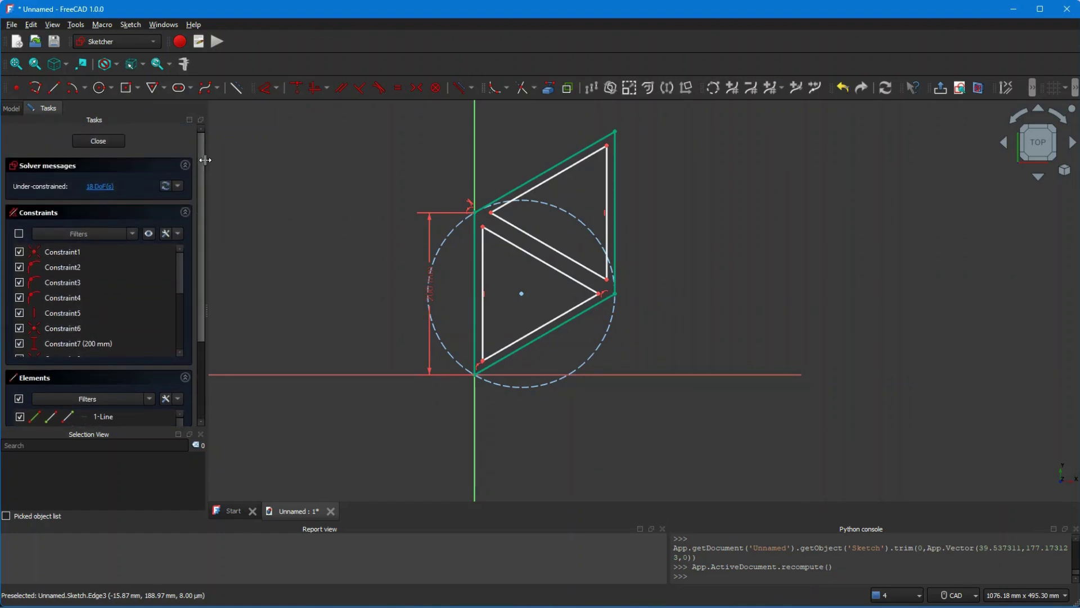
{"action": "left_click", "coordinate": [88, 138]}
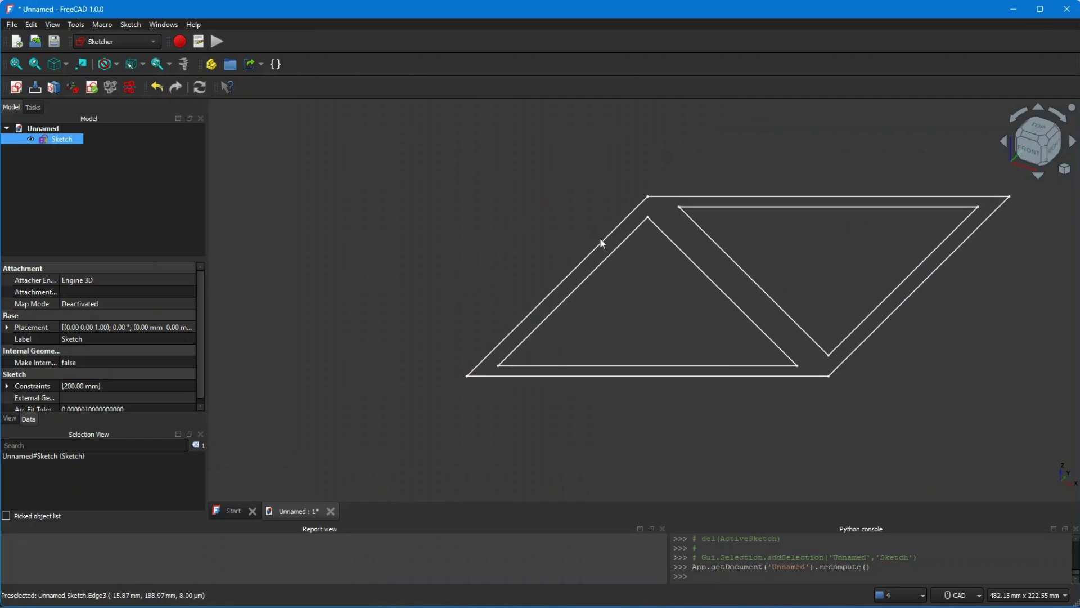
{"action": "left_click", "coordinate": [1037, 131]}
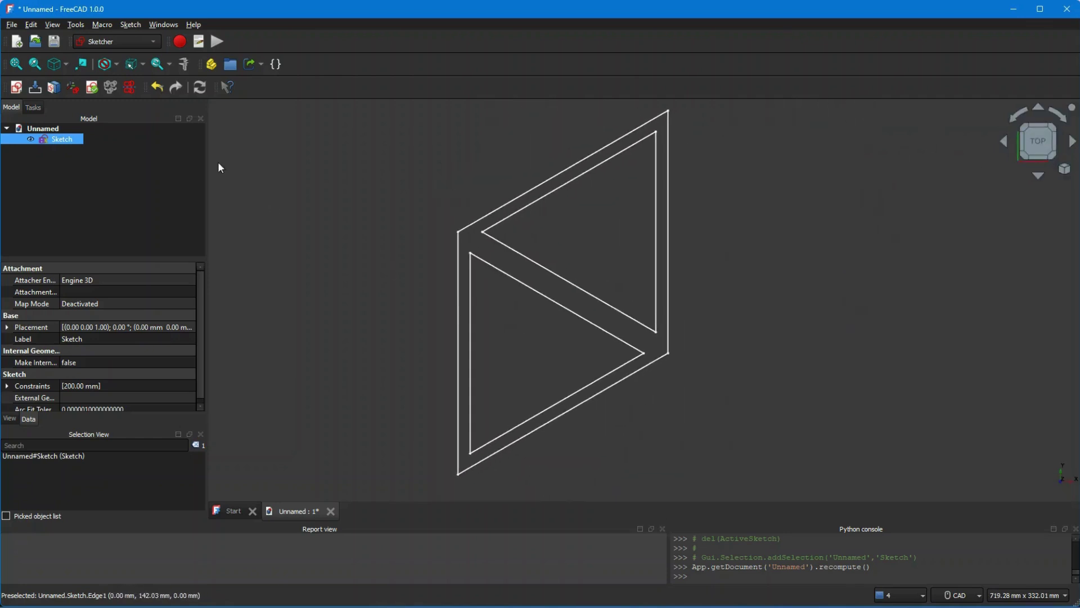
Create a new body in the Part Design workbench and move the sketch into it.
{"action": "left_click", "coordinate": [120, 43]}
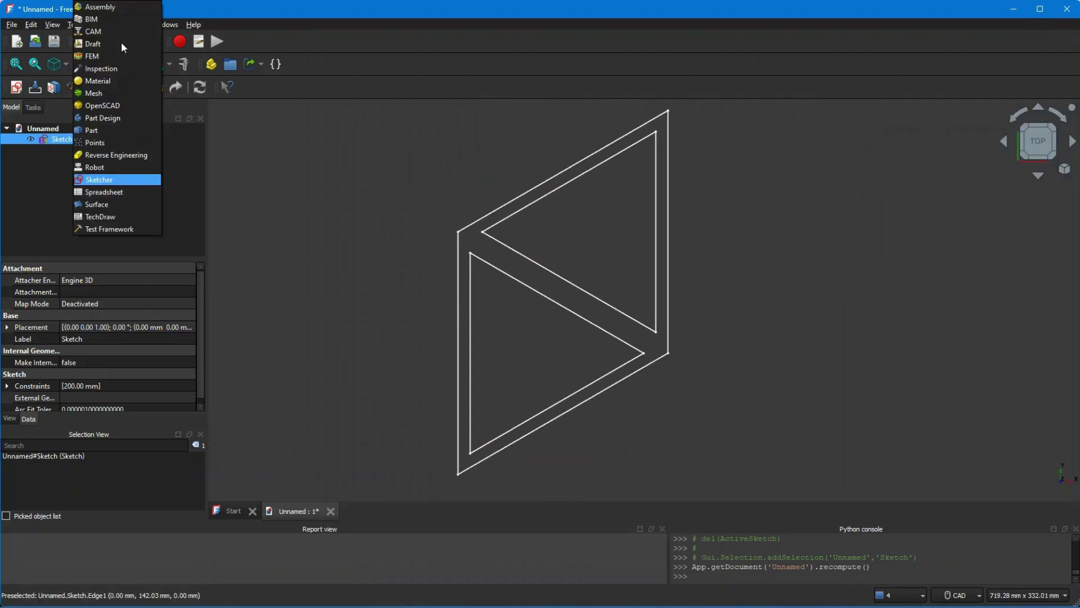
{"action": "left_click", "coordinate": [107, 119]}
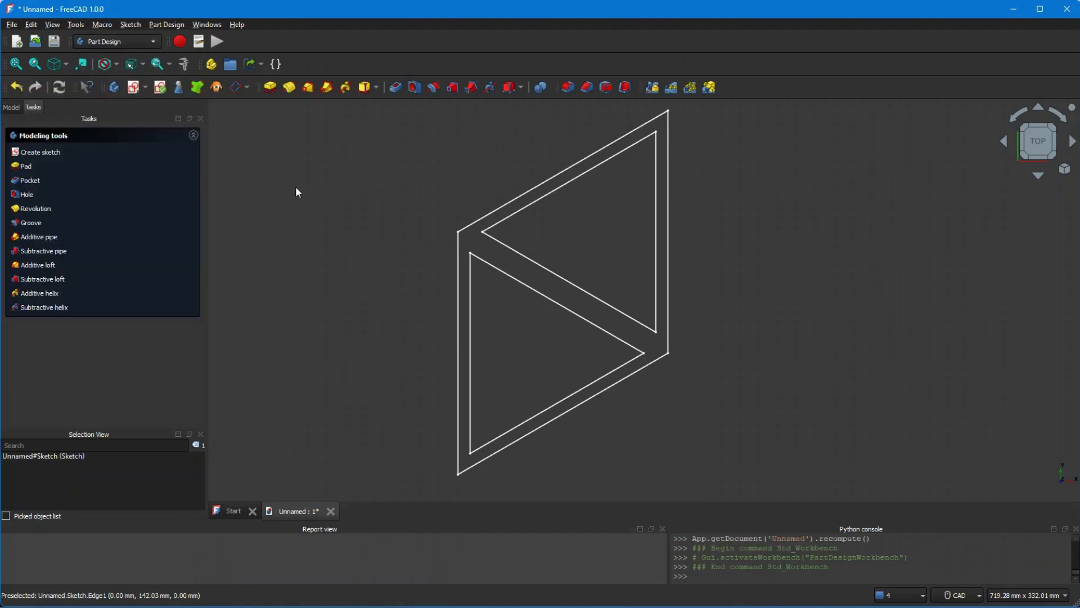
{"action": "left_click", "coordinate": [11, 107]}
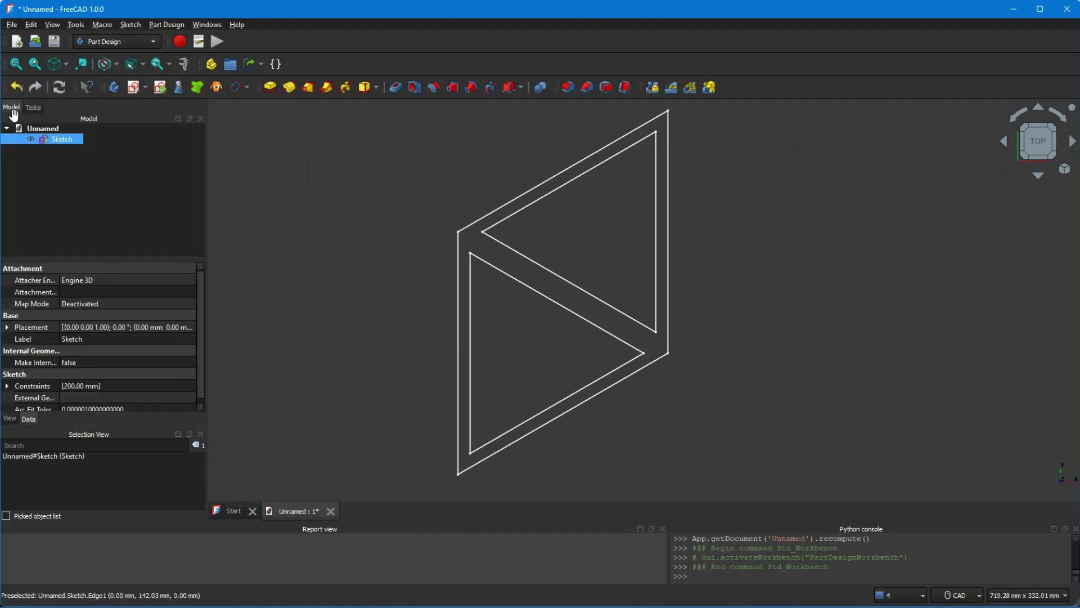
{"action": "left_click", "coordinate": [34, 129]}
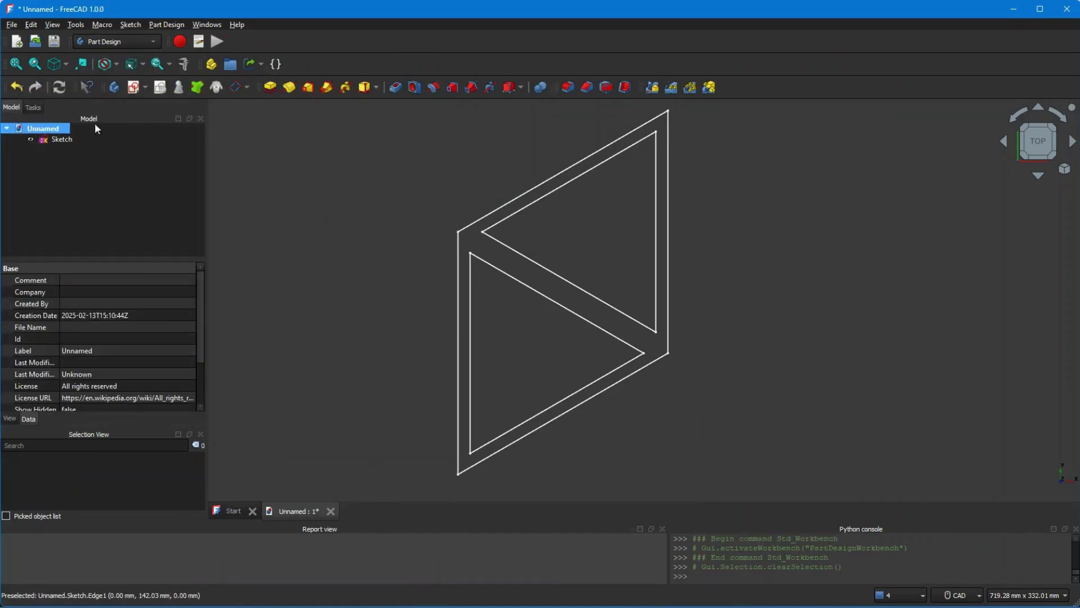
{"action": "left_click", "coordinate": [114, 88]}
{"action": "left_click_drag", "start_coordinate": [61, 139], "coordinate": [66, 151]}
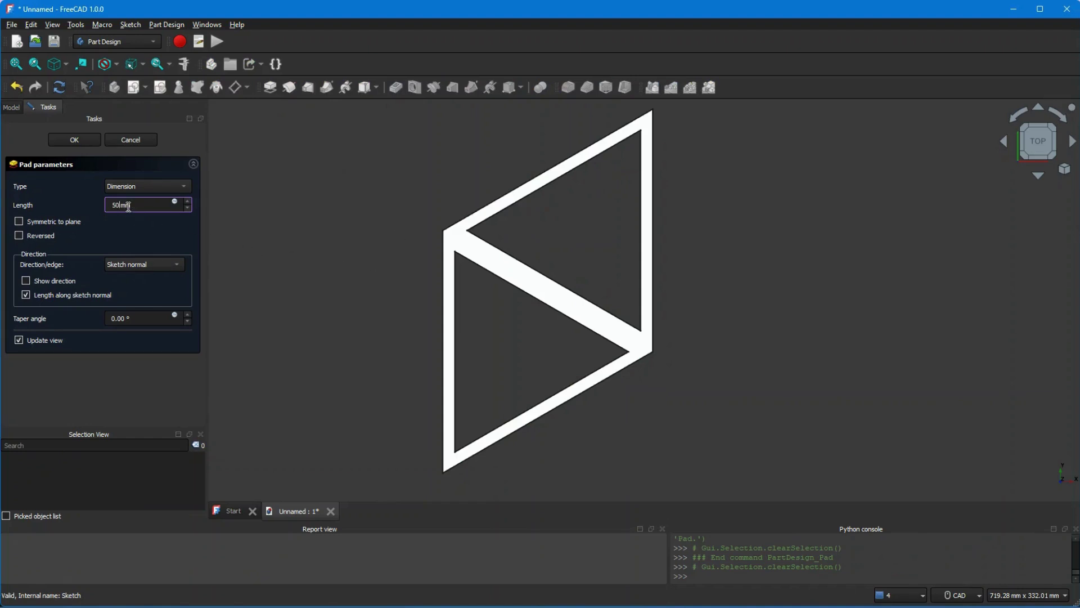
Pad the sketch to a length of 50 mm and return to the top view.
{"action": "left_click", "coordinate": [88, 145]}
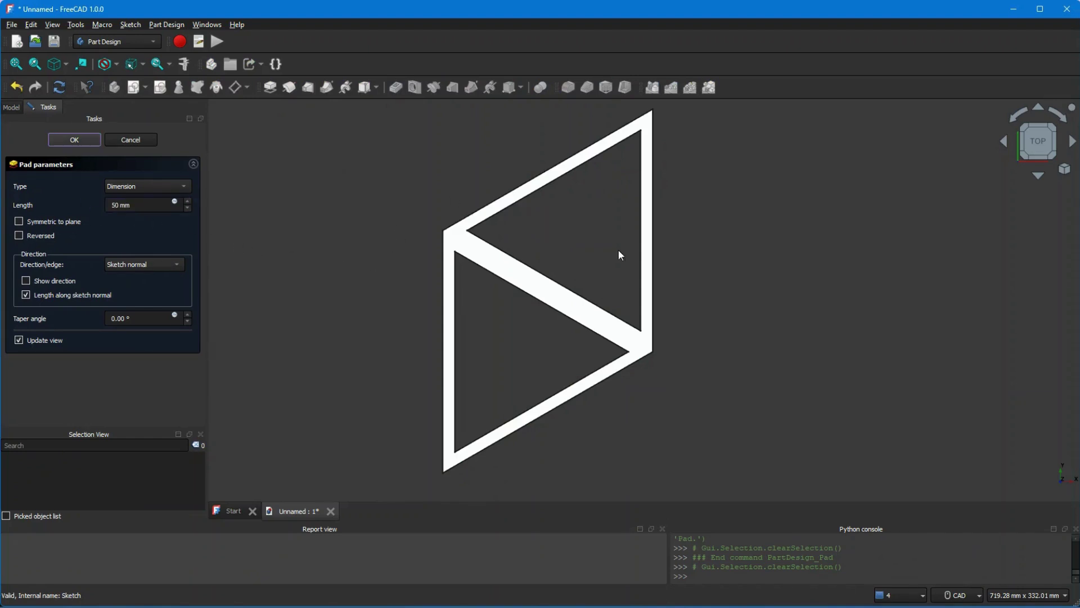
{"action": "middle_click_drag", "start_coordinate": [579, 266], "coordinate": [615, 261]}
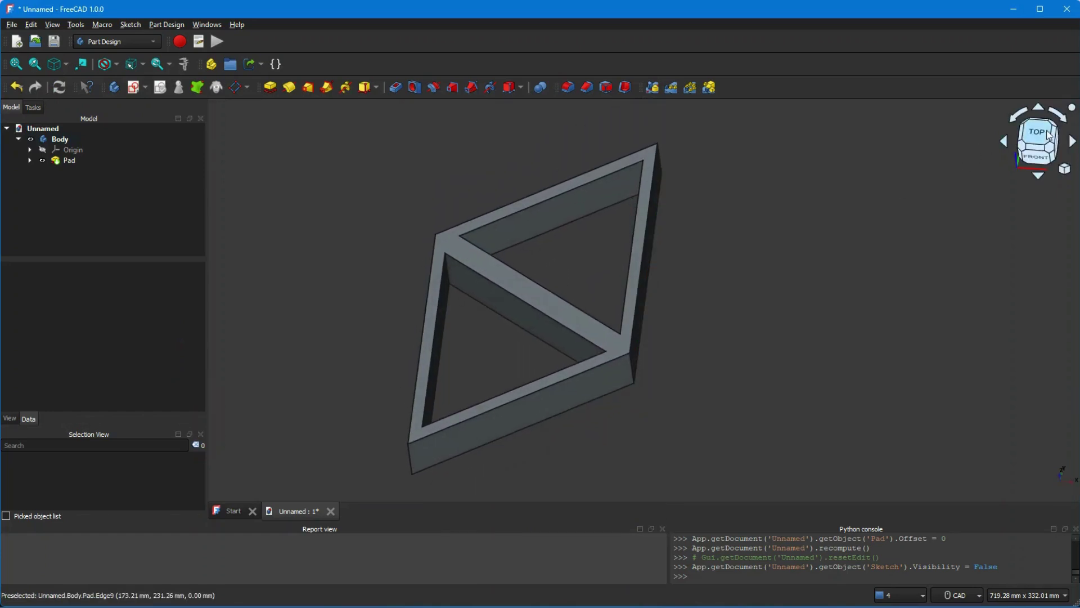
{"action": "key", "text": "2"}
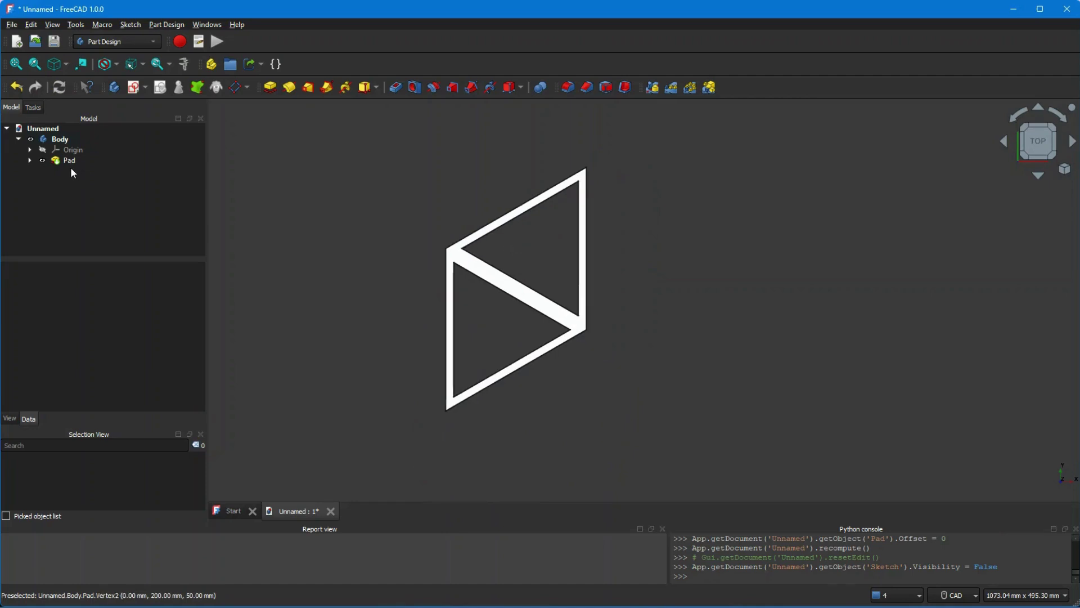
In the Draft workbench, create a linked orthogonal array of the pad with 2 × 2 × 1 elements and 100 mm intervals.
{"action": "left_click", "coordinate": [79, 163]}
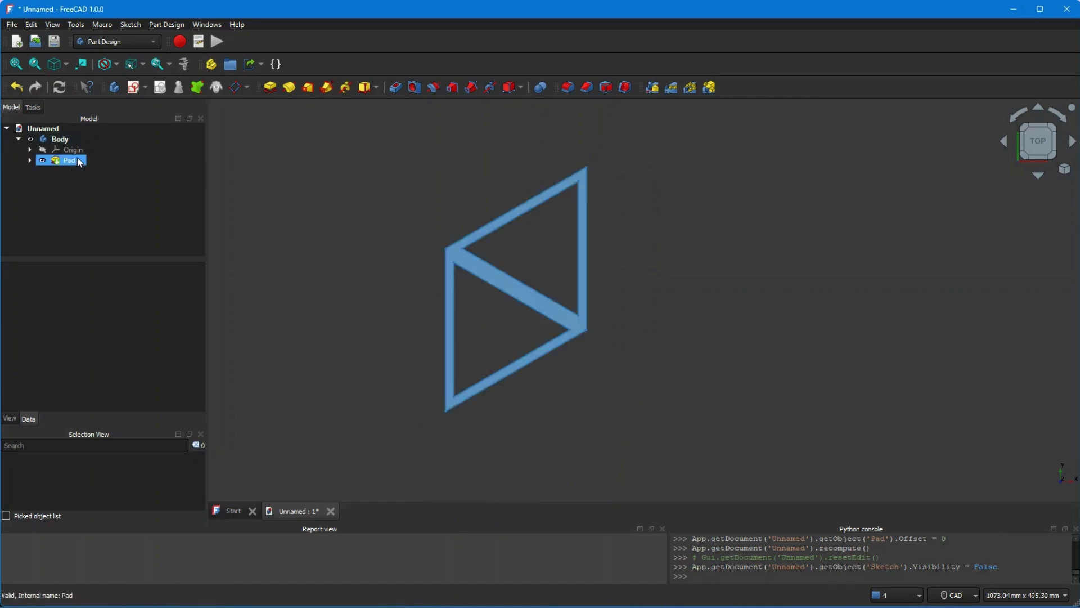
{"action": "left_click", "coordinate": [107, 39]}
{"action": "left_click", "coordinate": [108, 42]}
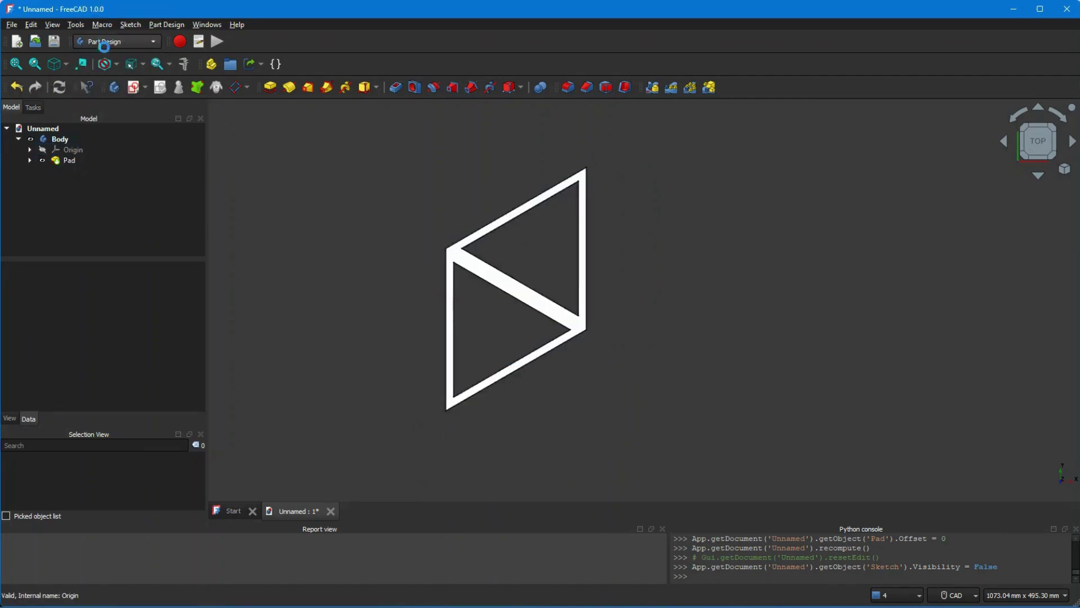
{"action": "left_click", "coordinate": [69, 161]}
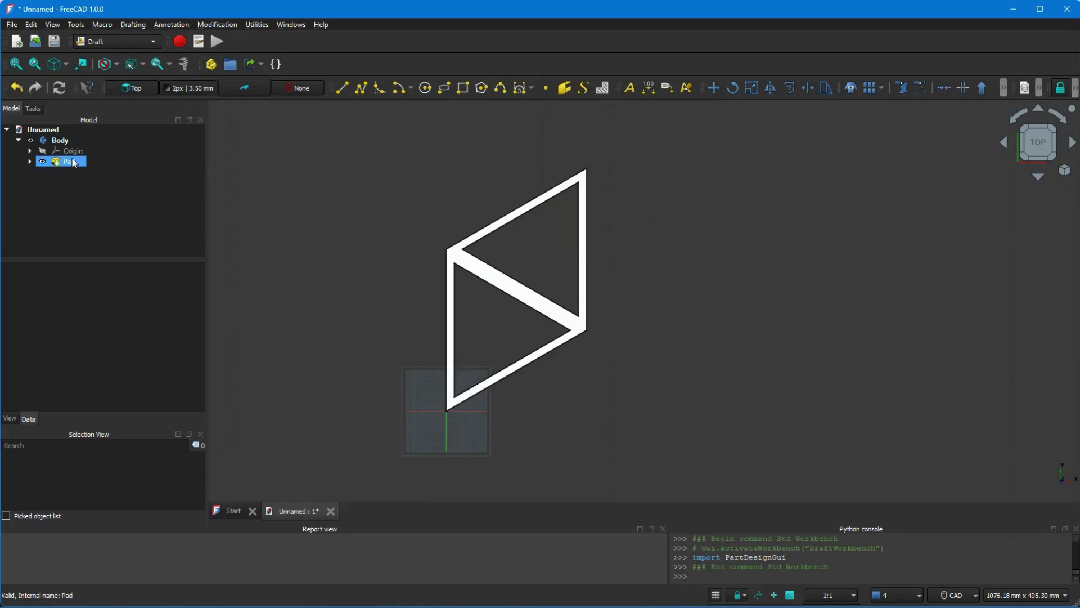
{"action": "left_click", "coordinate": [882, 88]}
{"action": "left_click", "coordinate": [885, 106]}
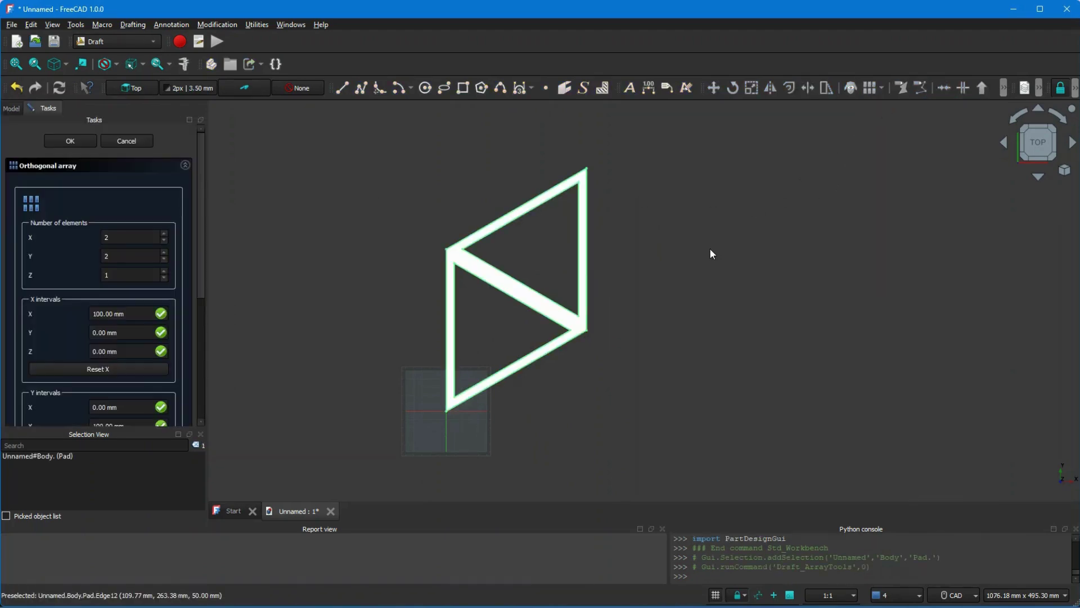
{"action": "left_click_drag", "start_coordinate": [204, 269], "coordinate": [202, 404]}
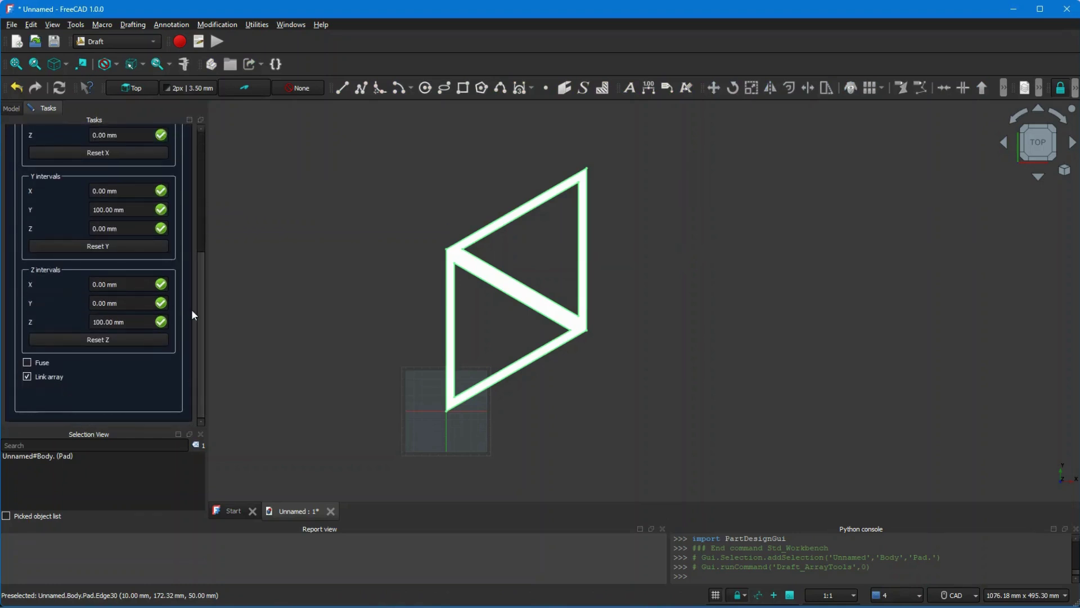
{"action": "left_click_drag", "start_coordinate": [199, 316], "coordinate": [192, 173]}
{"action": "left_click", "coordinate": [83, 143]}
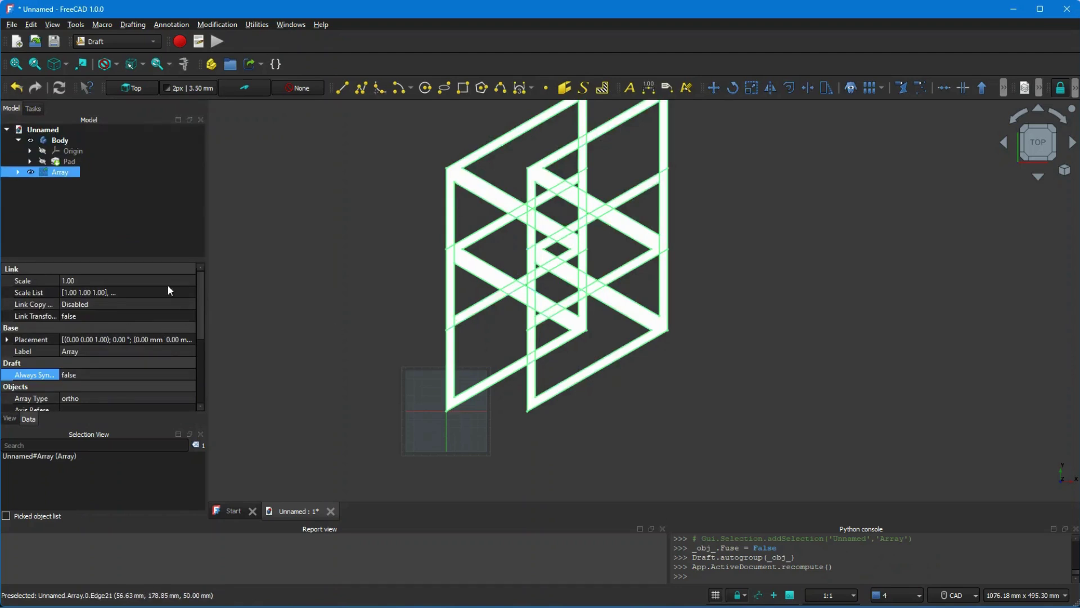
Set the Y component of the array's Interval Y to 200 mm.
{"action": "left_click_drag", "start_coordinate": [150, 258], "coordinate": [158, 189]}
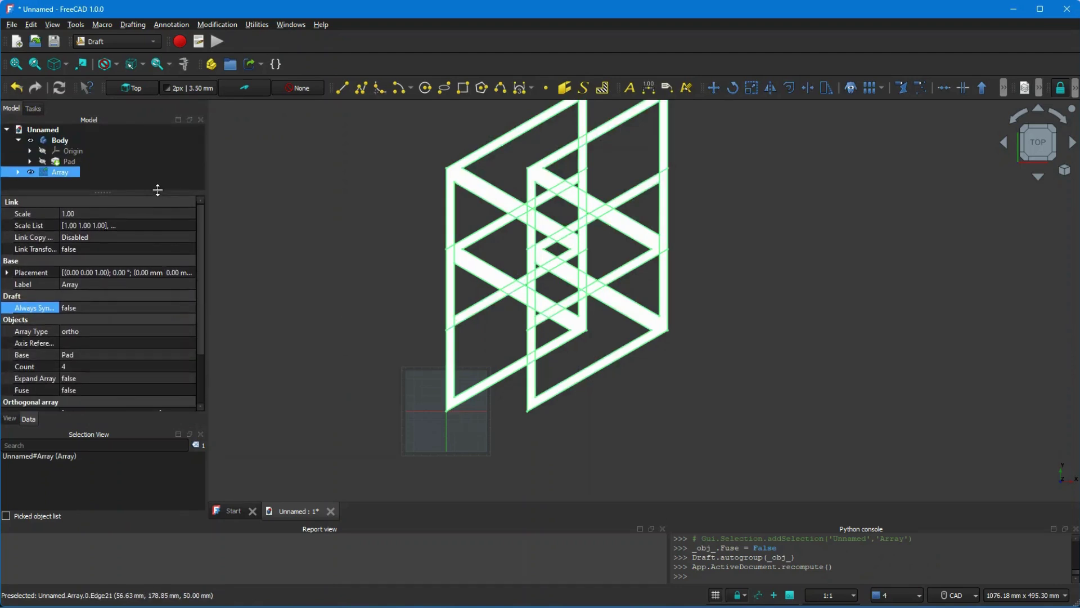
{"action": "left_click_drag", "start_coordinate": [201, 242], "coordinate": [205, 315]}
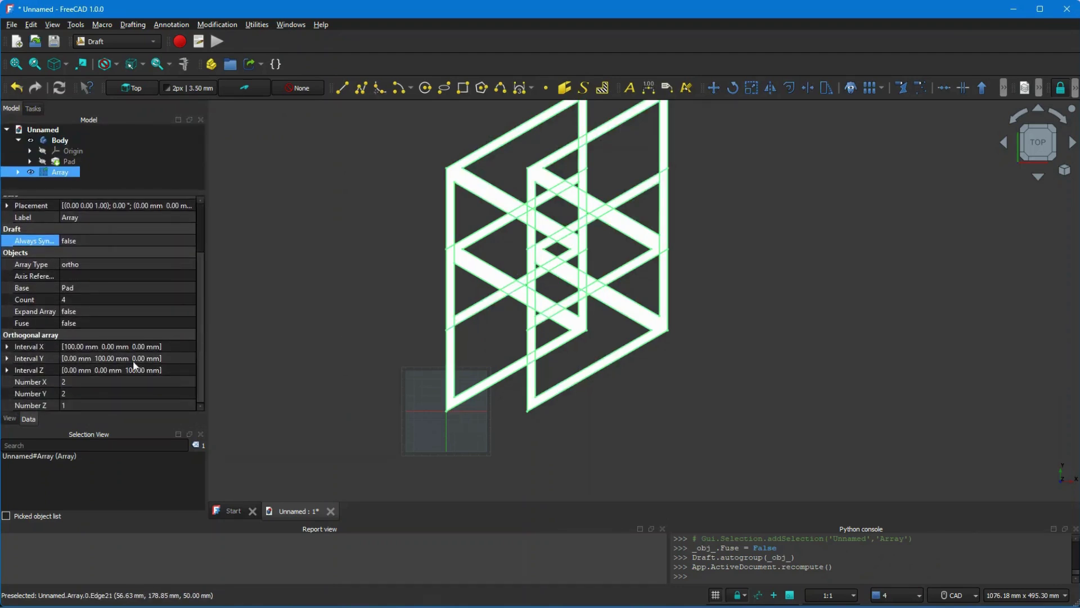
{"action": "left_click", "coordinate": [7, 359]}
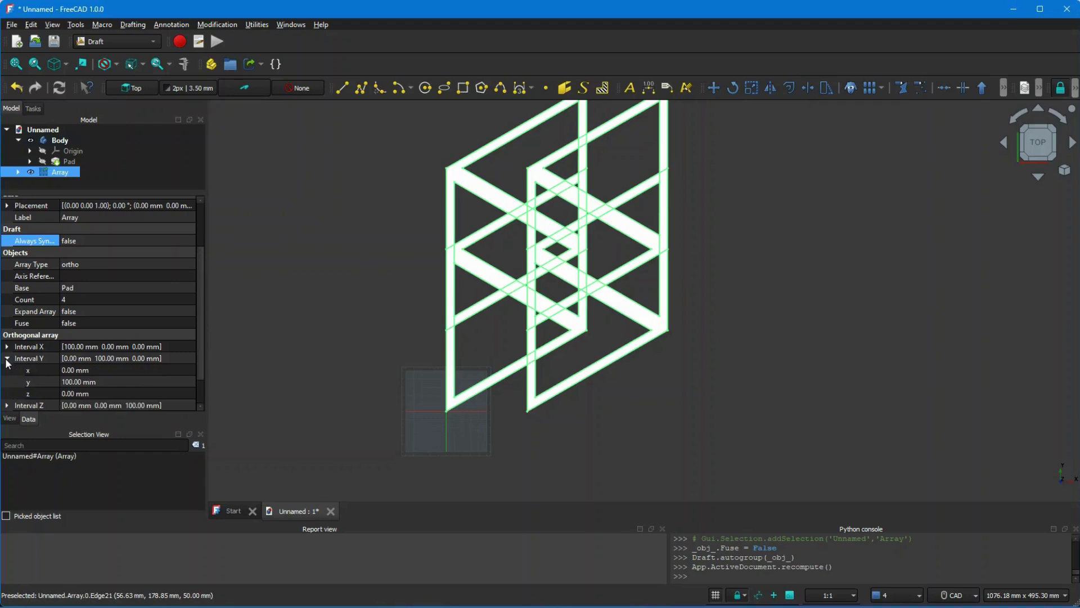
{"action": "left_click", "coordinate": [103, 383]}
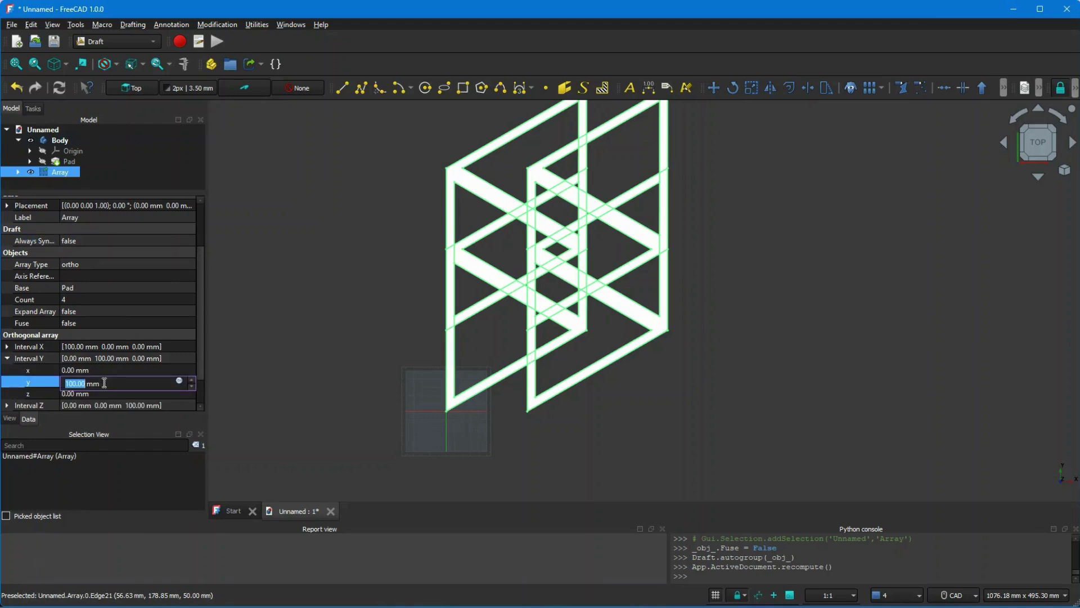
{"action": "type", "text": "200"}
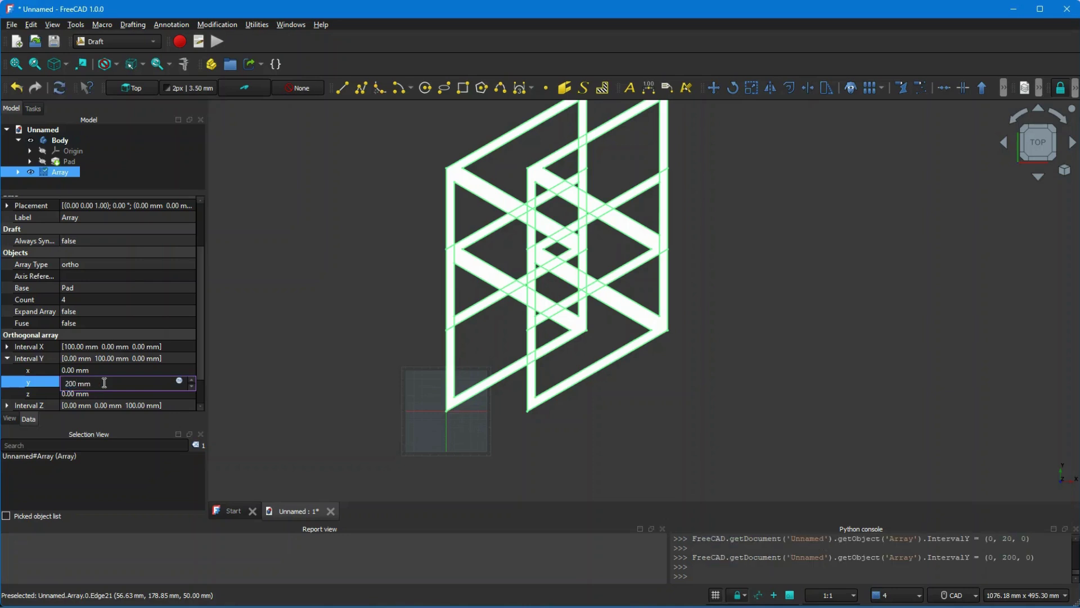
{"action": "left_click", "coordinate": [109, 371]}
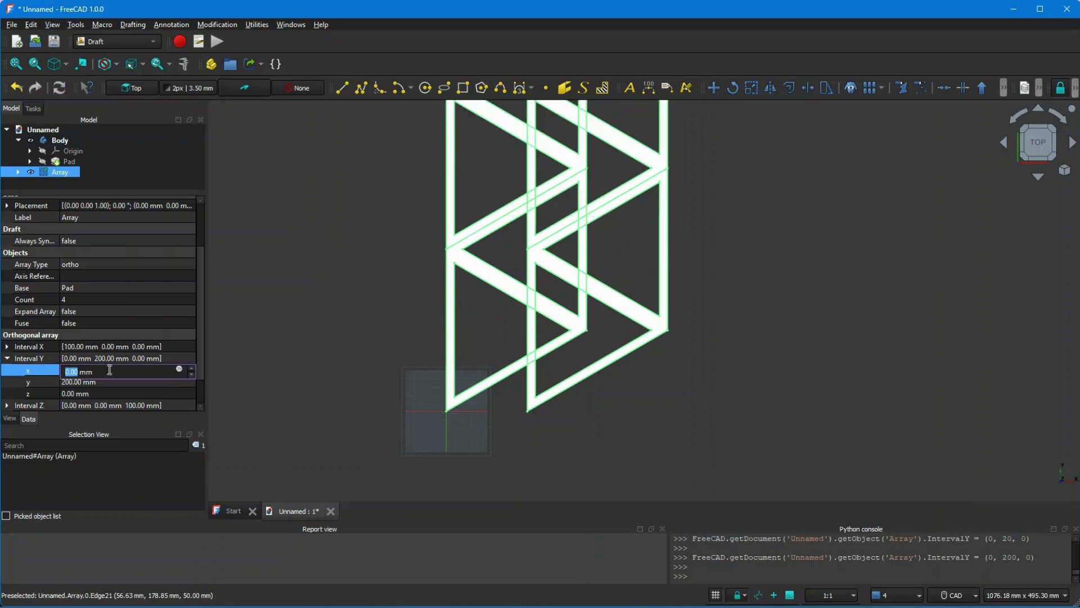
Set the X component of the array's Interval X with the expression 200*3^0.5/2.
{"action": "left_click", "coordinate": [7, 347]}
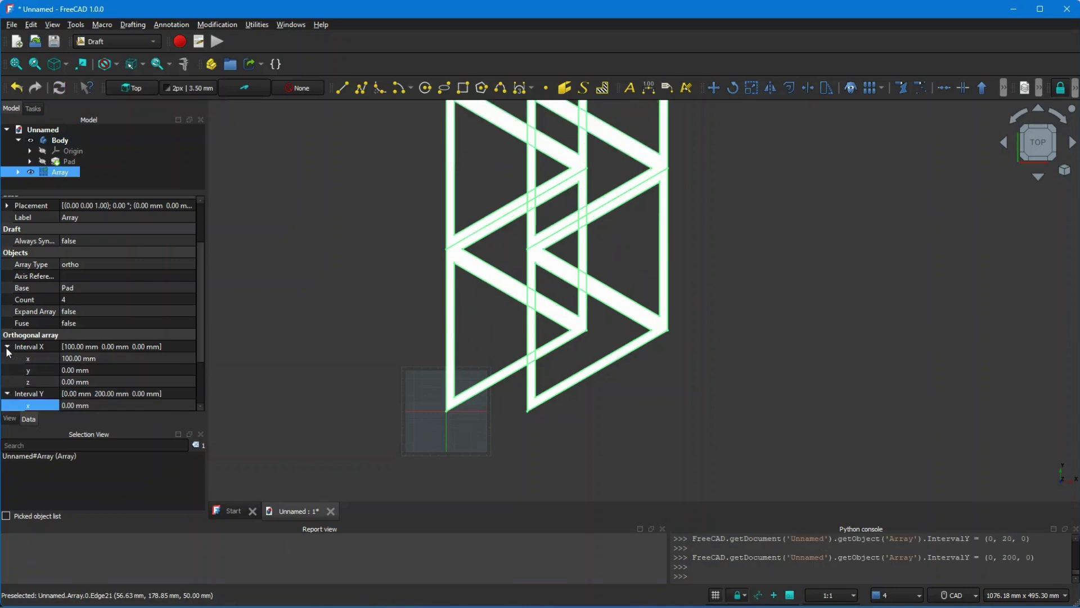
{"action": "left_click", "coordinate": [87, 358]}
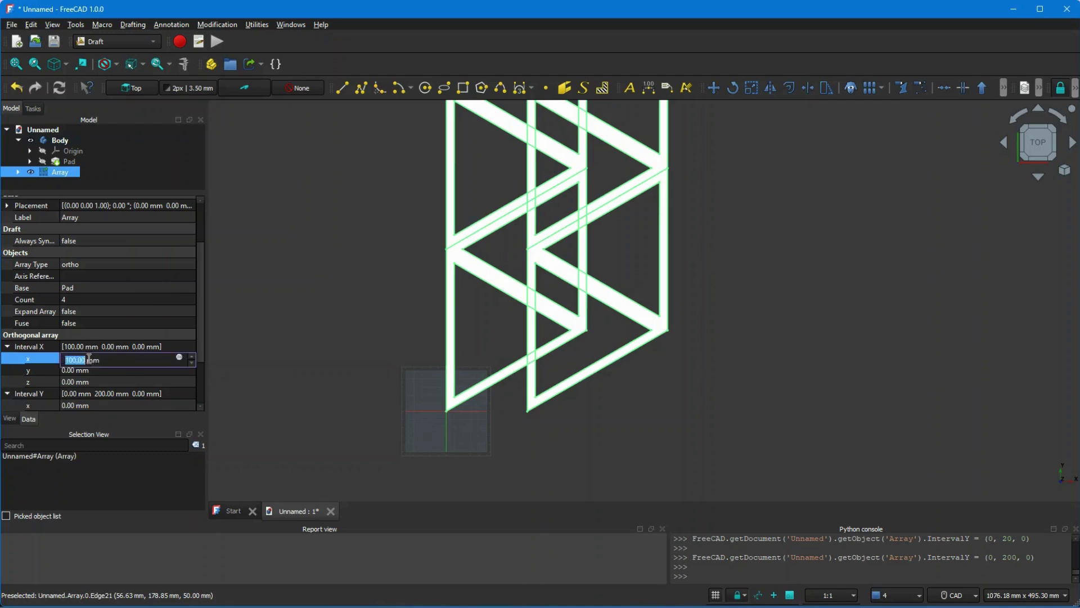
{"action": "type", "text": "200*3^0.5/2"}
{"action": "key", "text": "Return"}
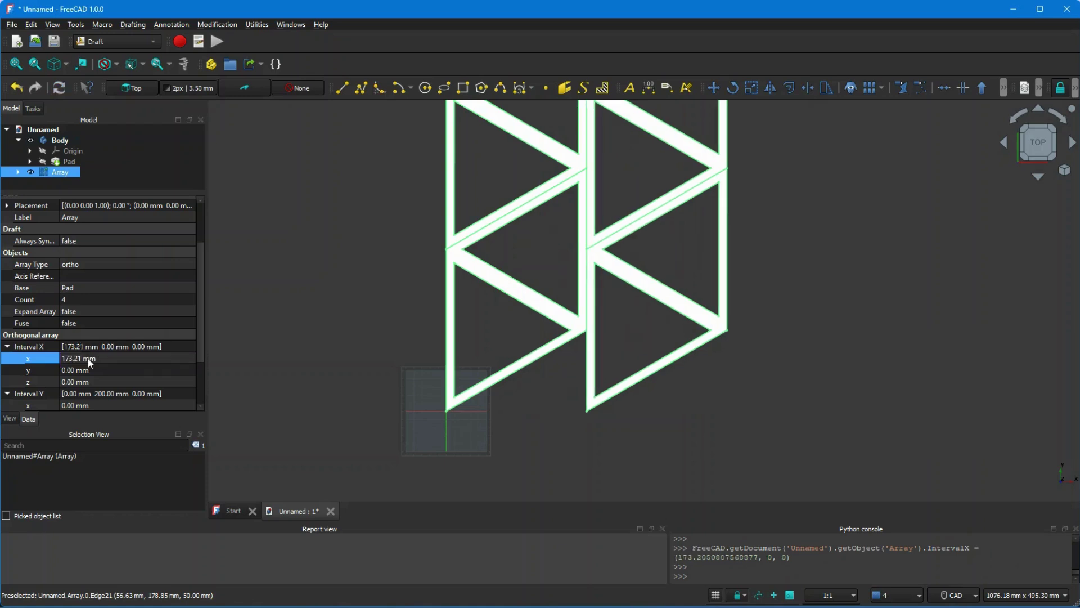
{"action": "scroll", "coordinate": [438, 309], "scroll_direction": "down", "scroll_amount": 3}
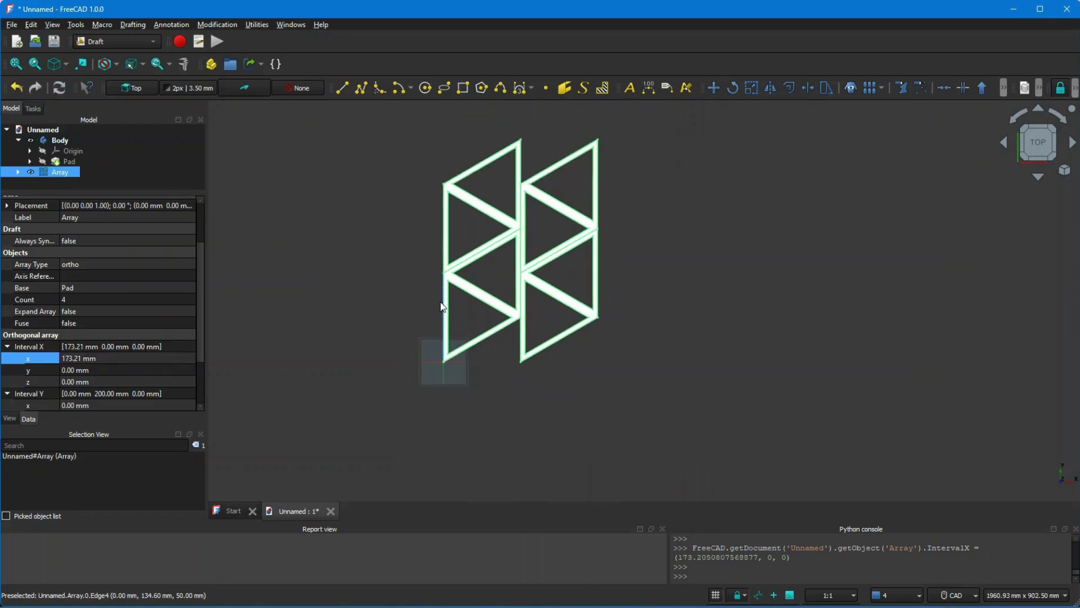
{"action": "scroll", "coordinate": [440, 307], "scroll_direction": "up", "scroll_amount": 1}
Set the Y component of the array's Interval X to 100 mm so neighbouring columns are offset diagonally.
{"action": "left_click", "coordinate": [96, 370]}
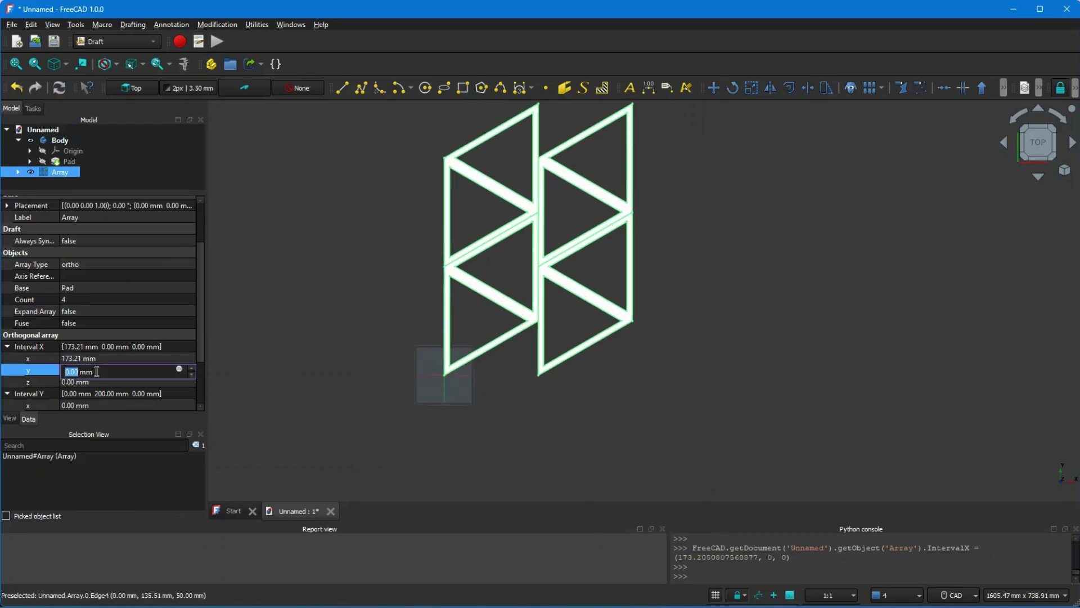
{"action": "type", "text": "100"}
{"action": "left_click", "coordinate": [97, 382]}
{"action": "scroll", "coordinate": [519, 239], "scroll_direction": "up", "scroll_amount": 3}
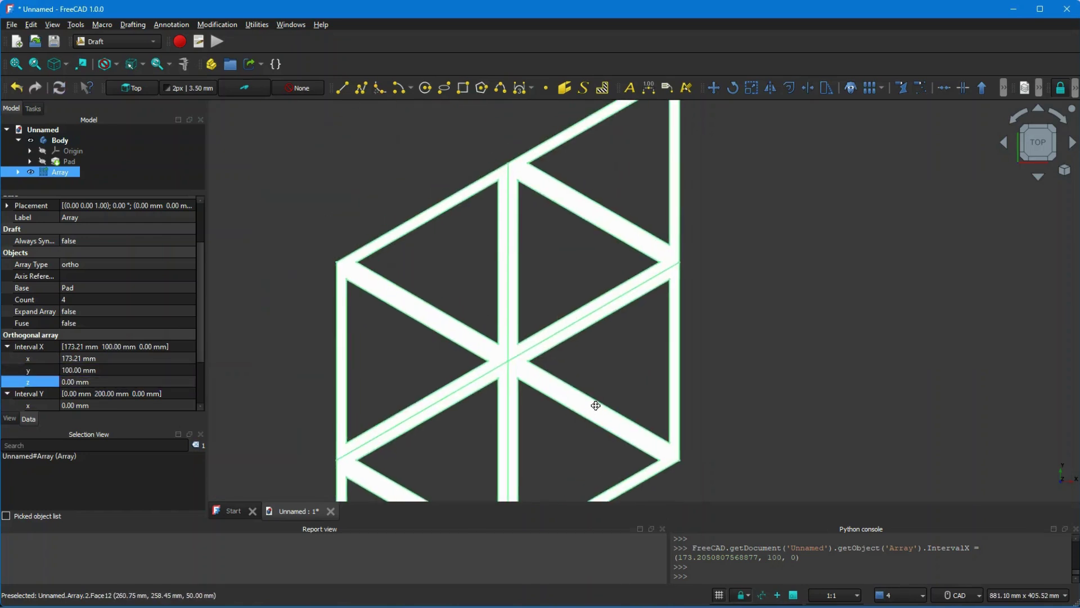
{"action": "scroll", "coordinate": [599, 393], "scroll_direction": "down", "scroll_amount": 3}
{"action": "middle_click_drag", "start_coordinate": [604, 381], "coordinate": [620, 301]}
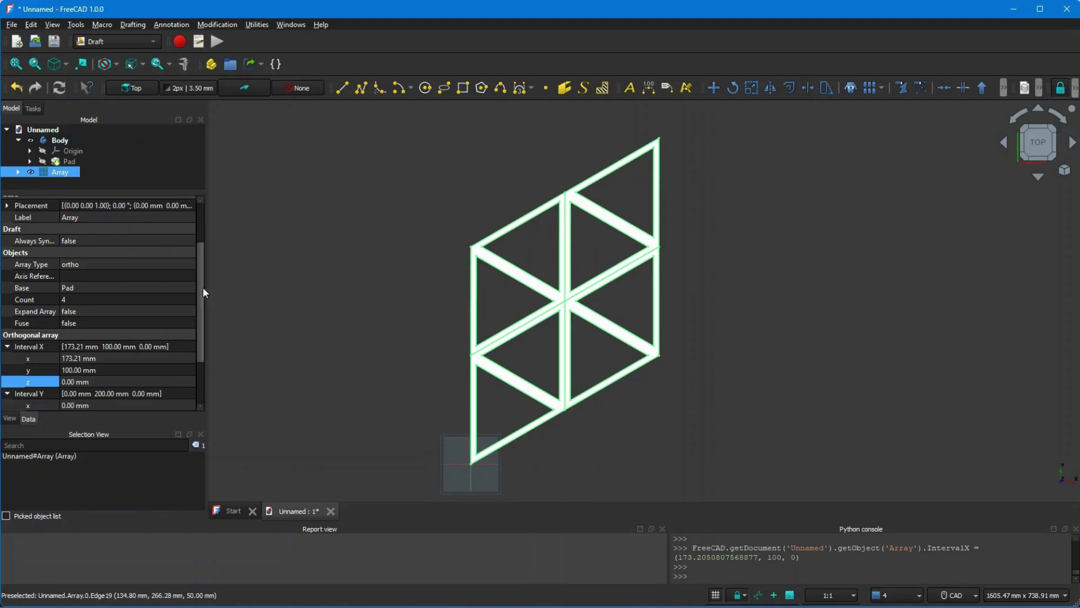
Set the array's element counts to 10 in X and 10 in Y, then clear the selection.
{"action": "scroll", "coordinate": [201, 289], "scroll_direction": "down", "scroll_amount": 2}
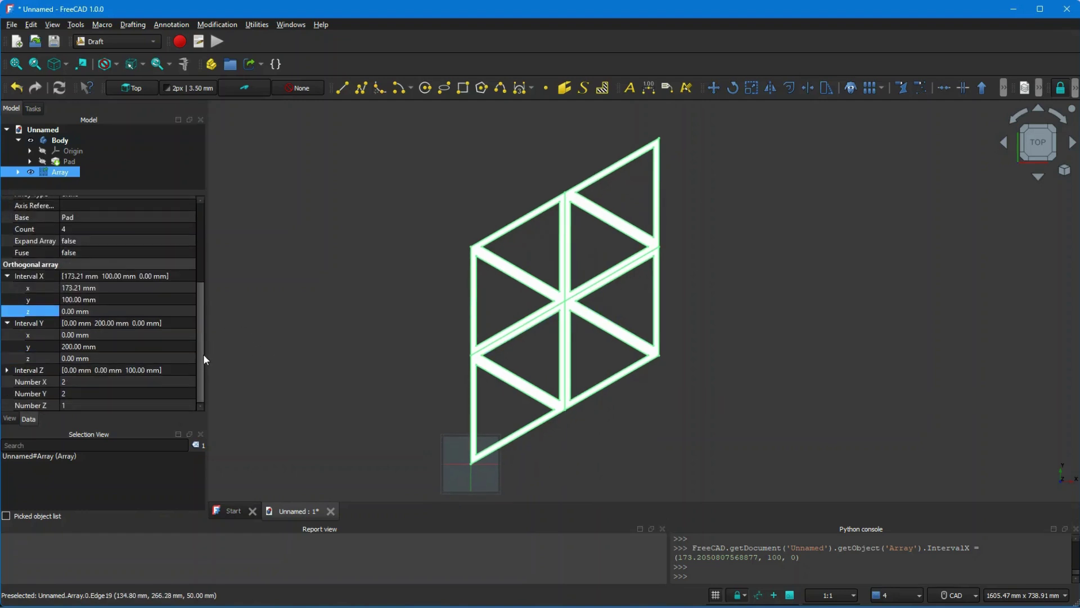
{"action": "left_click", "coordinate": [75, 382]}
{"action": "type", "text": "10"}
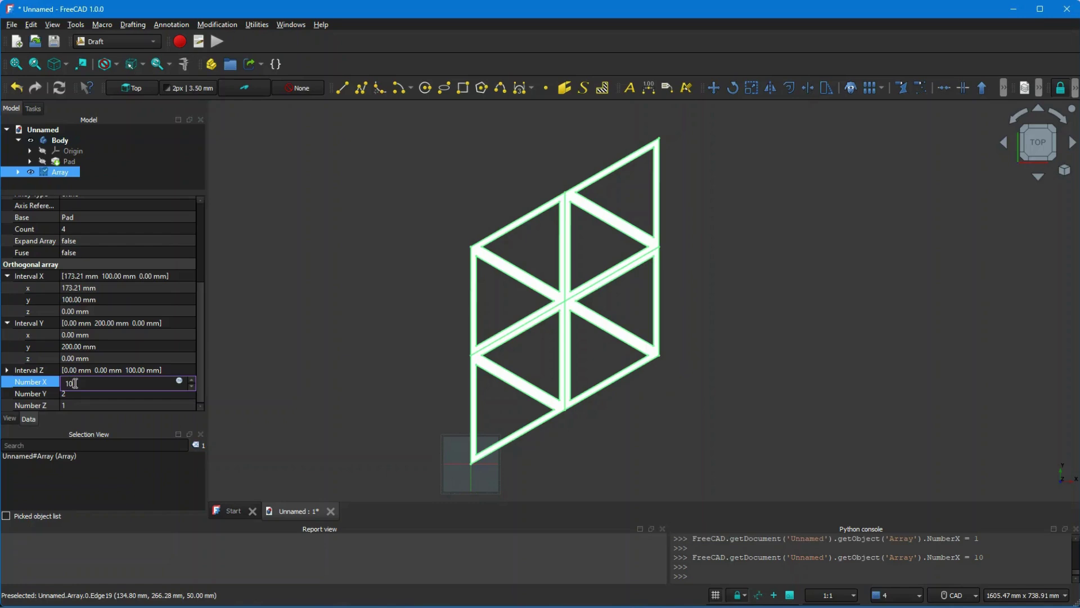
{"action": "left_click", "coordinate": [76, 393]}
{"action": "type", "text": "100"}
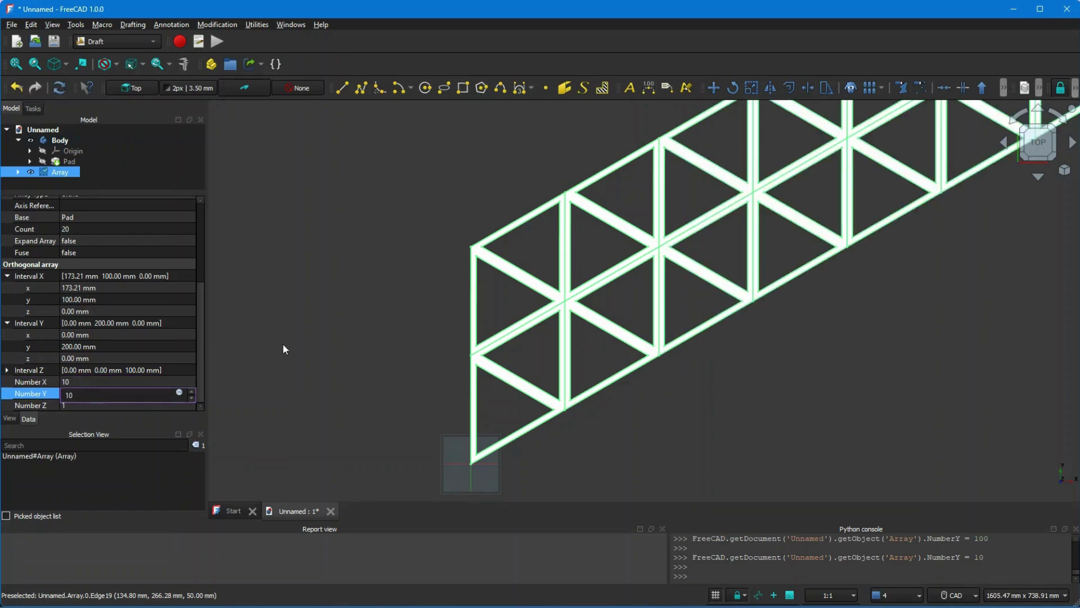
{"action": "left_click", "coordinate": [298, 340]}
Examine the extent of the triangular grid and its struts from an oblique angle.
{"action": "scroll", "coordinate": [298, 340], "scroll_direction": "down", "scroll_amount": 5}
{"action": "middle_click_drag", "start_coordinate": [388, 270], "coordinate": [388, 418]}
{"action": "middle_click_drag", "start_coordinate": [411, 319], "coordinate": [412, 235]}
{"action": "scroll", "coordinate": [415, 246], "scroll_direction": "up", "scroll_amount": 5}
{"action": "middle_click_drag", "start_coordinate": [731, 314], "coordinate": [535, 308]}
{"action": "middle_click_drag", "start_coordinate": [535, 308], "coordinate": [501, 315]}
{"action": "middle_click_drag", "start_coordinate": [393, 312], "coordinate": [506, 296]}
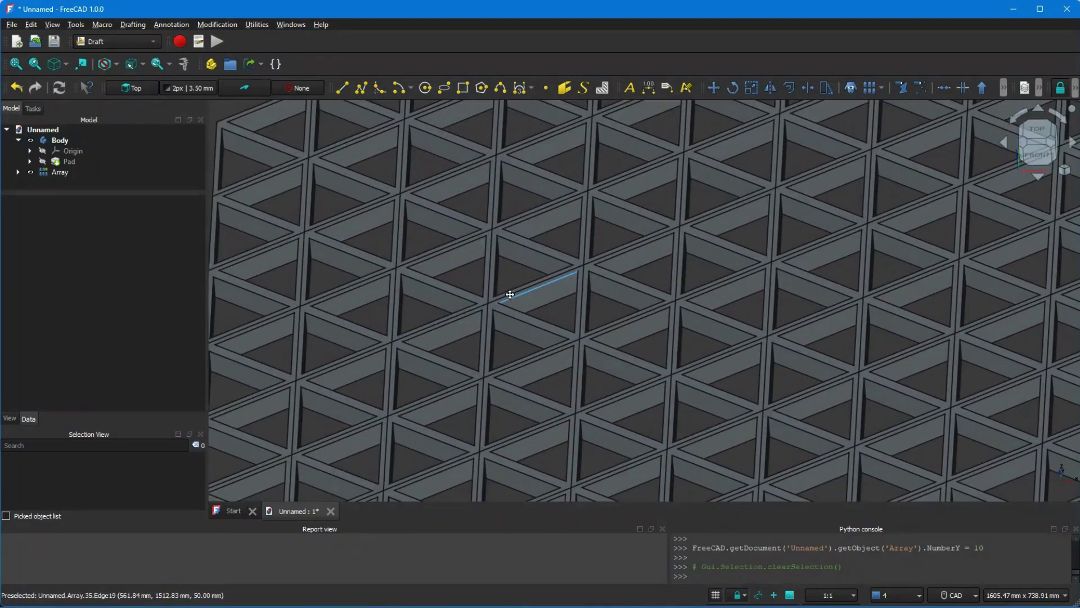
Set the array's Fuse property to true and deselect the array.
{"action": "left_click", "coordinate": [46, 170]}
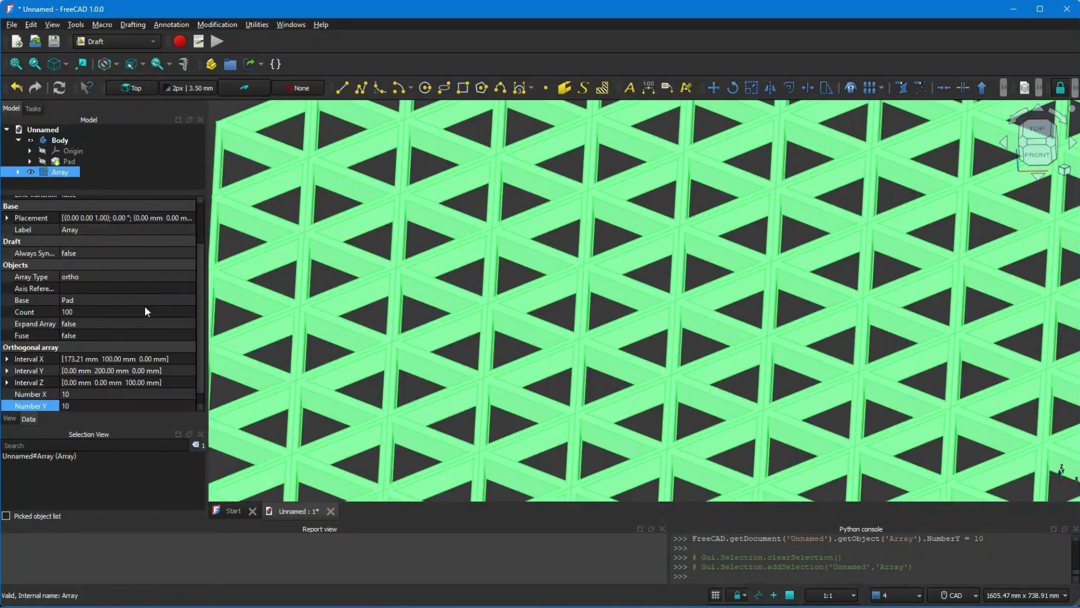
{"action": "left_click", "coordinate": [107, 335]}
{"action": "left_click", "coordinate": [174, 334]}
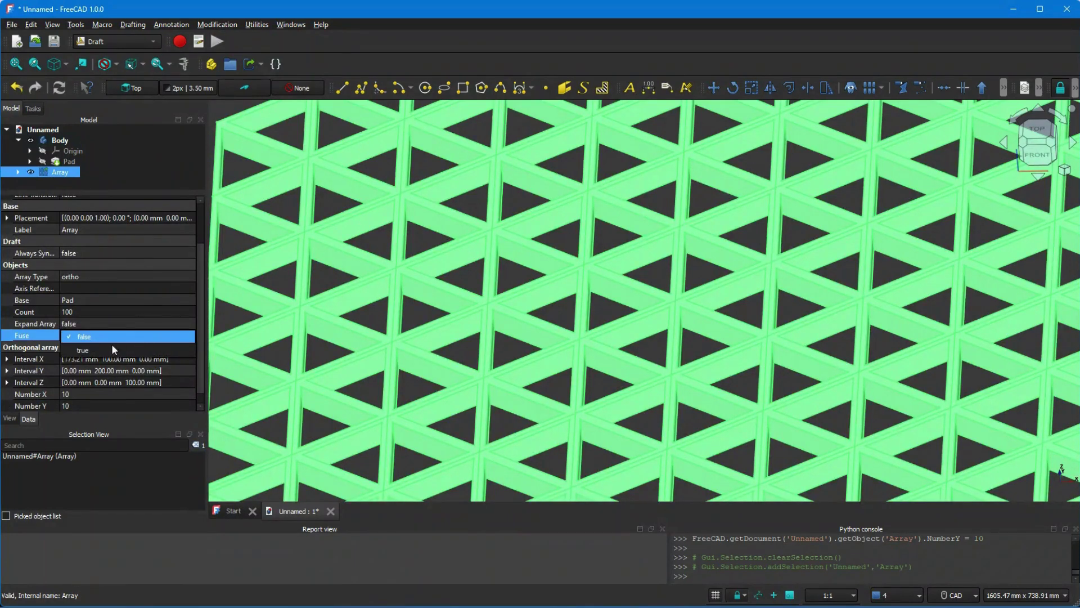
{"action": "left_click", "coordinate": [105, 350]}
{"action": "left_click", "coordinate": [683, 271]}
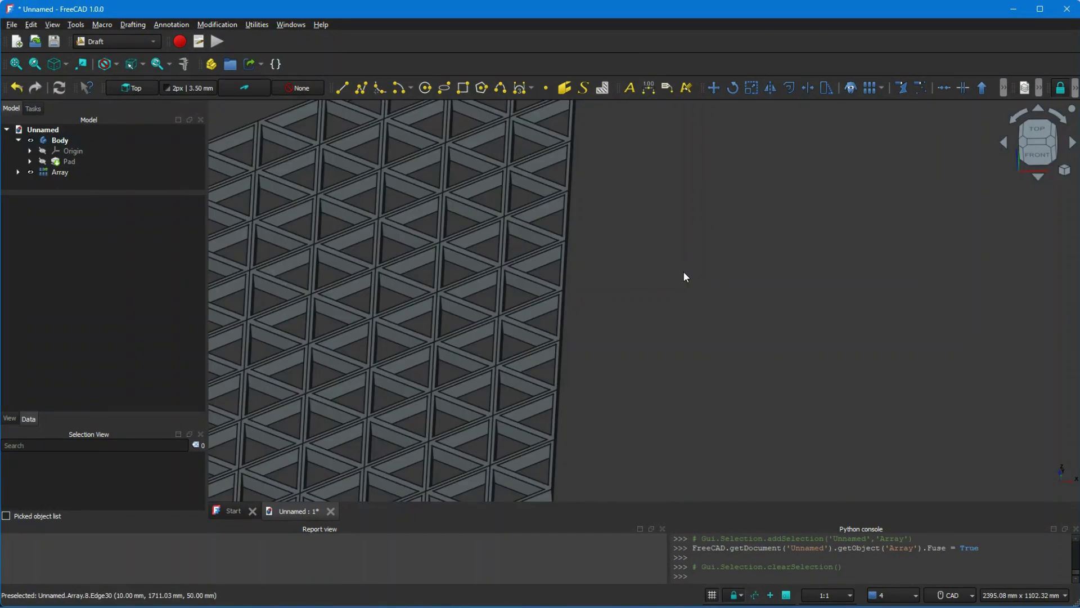
Inspect the fused grid from the top and at an angle, checking the seams between neighbouring frames up close.
{"action": "left_click", "coordinate": [1037, 131]}
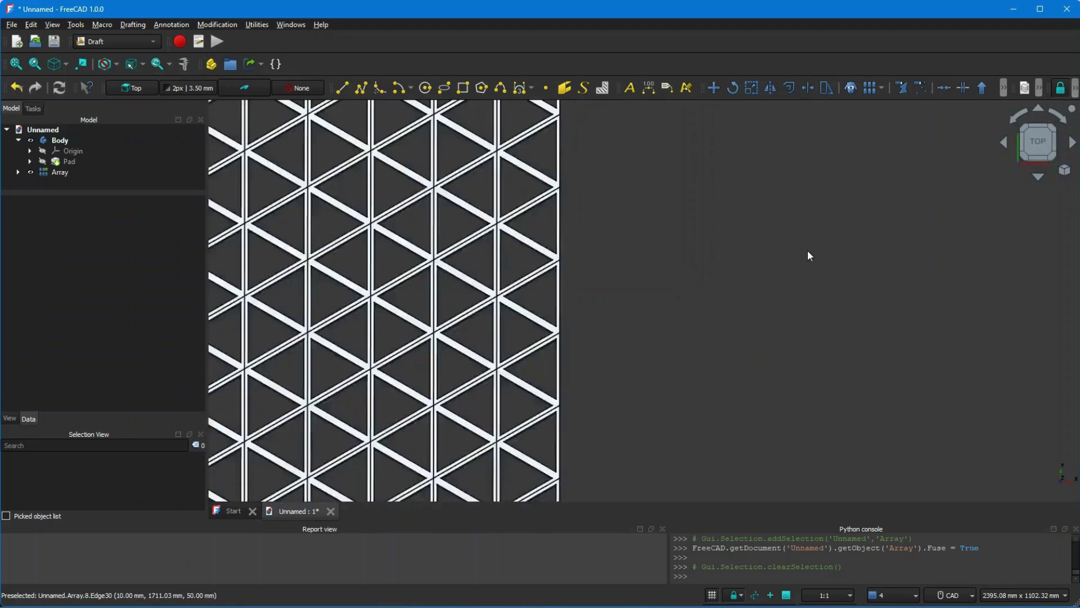
{"action": "middle_click_drag", "start_coordinate": [559, 309], "coordinate": [545, 259]}
{"action": "scroll", "coordinate": [545, 254], "scroll_direction": "up", "scroll_amount": 5}
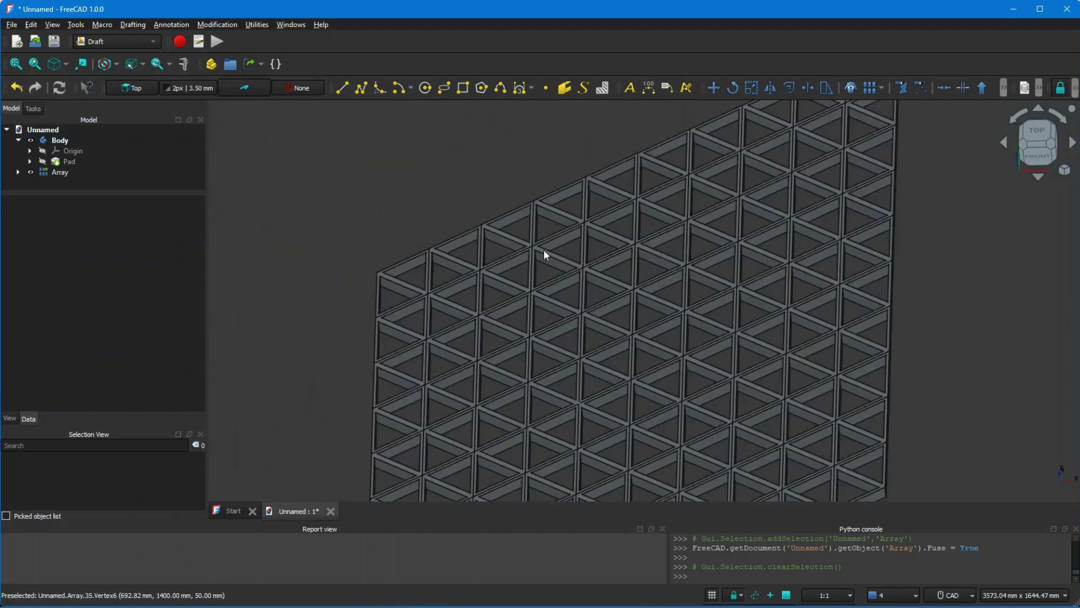
{"action": "scroll", "coordinate": [681, 328], "scroll_direction": "up", "scroll_amount": 4}
{"action": "middle_click_drag", "start_coordinate": [678, 327], "coordinate": [634, 275]}
{"action": "scroll", "coordinate": [636, 275], "scroll_direction": "down", "scroll_amount": 3}
{"action": "scroll", "coordinate": [606, 293], "scroll_direction": "up", "scroll_amount": 1}
{"action": "scroll", "coordinate": [605, 294], "scroll_direction": "up", "scroll_amount": 1}
{"action": "middle_click_drag", "start_coordinate": [641, 355], "coordinate": [703, 262]}
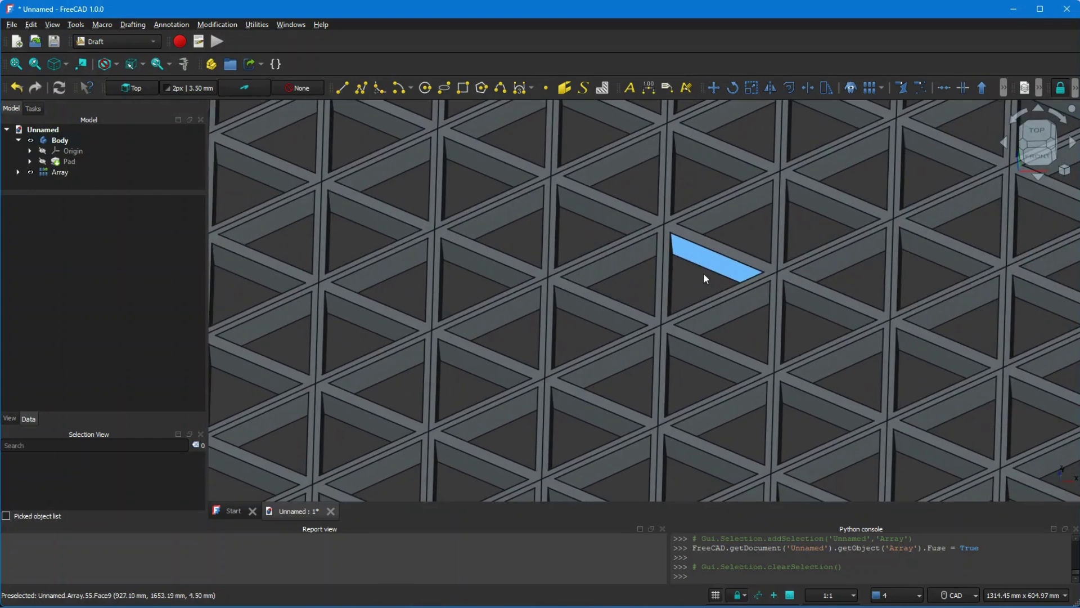
{"action": "scroll", "coordinate": [704, 273], "scroll_direction": "down", "scroll_amount": 4}
{"action": "middle_click_drag", "start_coordinate": [676, 315], "coordinate": [604, 248]}
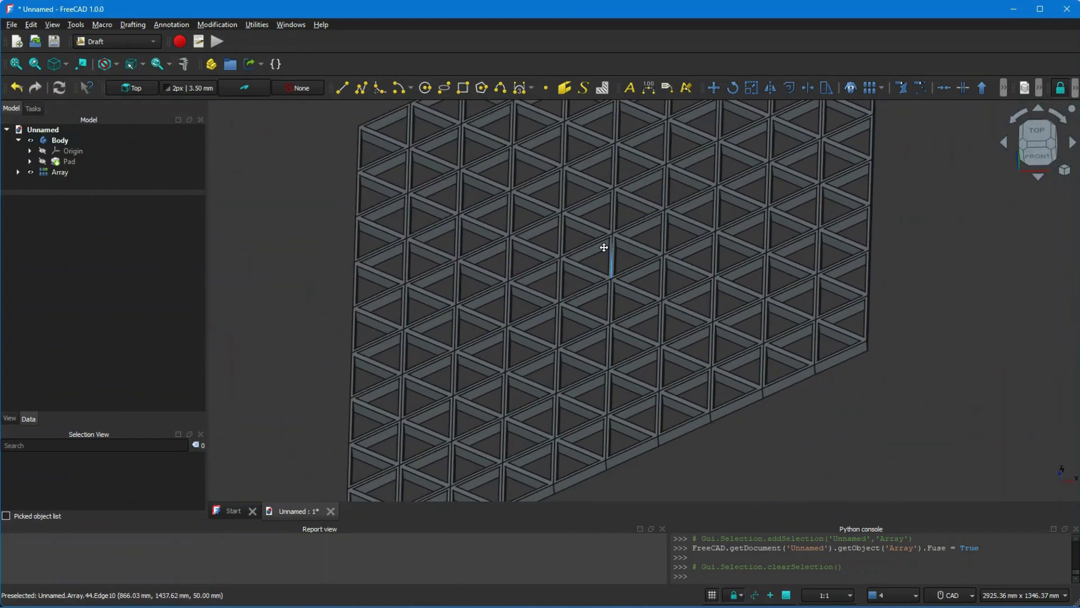
{"action": "scroll", "coordinate": [604, 247], "scroll_direction": "up", "scroll_amount": 3}
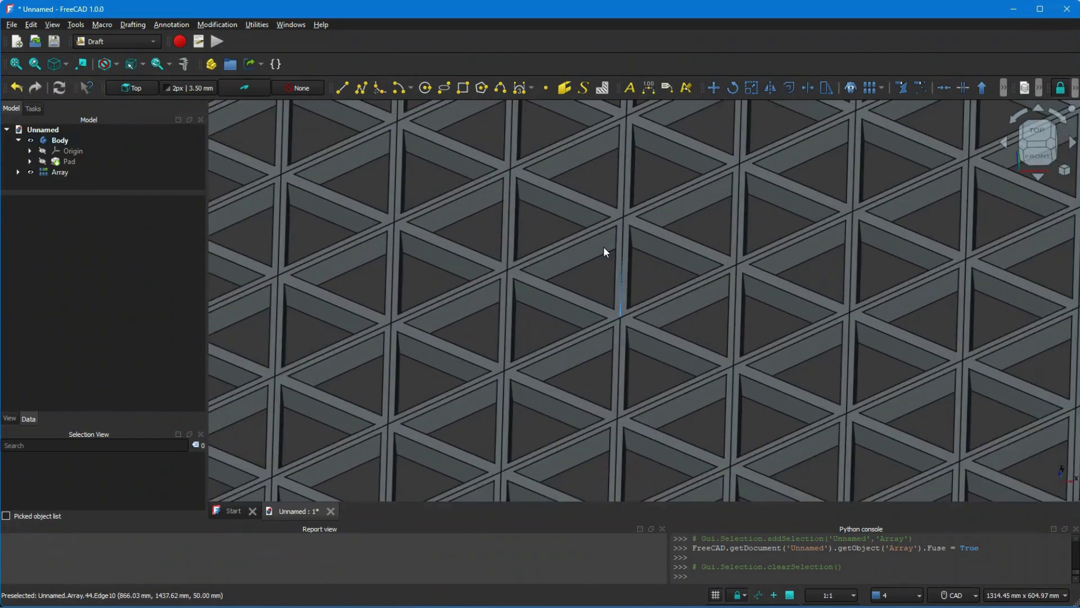